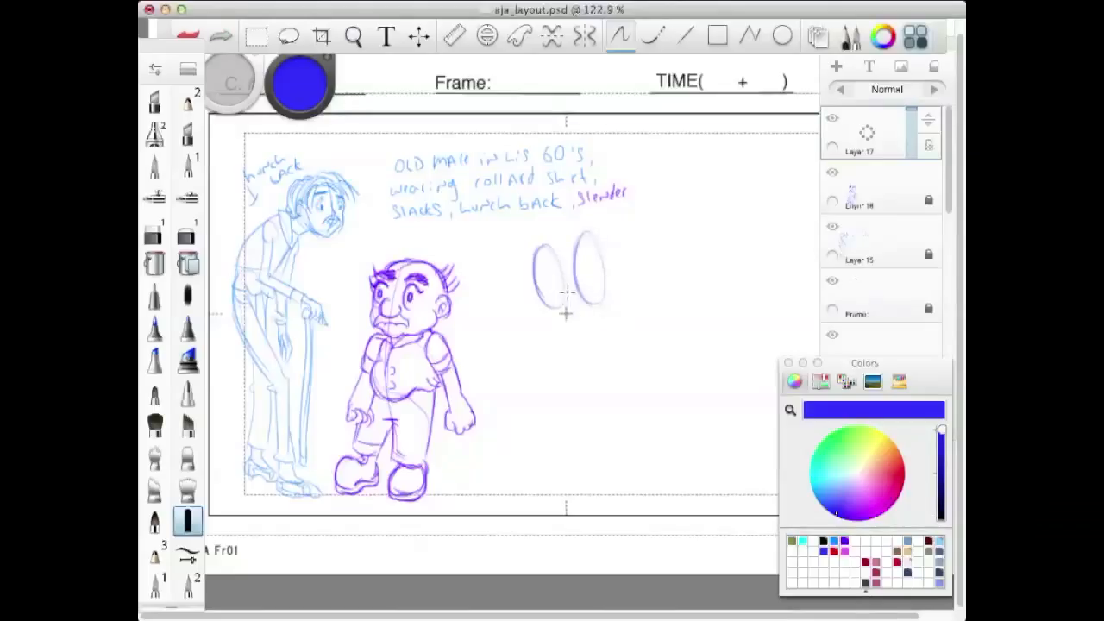
Sketch the nose, pupils, ear, smiling mouth, chin and neck line around the two oval eyes of the new face.
{"action": "mouse_move", "coordinate": [566, 289]}
{"action": "left_mouse_down"}
{"action": "mouse_move", "coordinate": [545, 306]}
{"action": "mouse_move", "coordinate": [547, 327]}
{"action": "mouse_move", "coordinate": [565, 315]}
{"action": "left_mouse_up"}
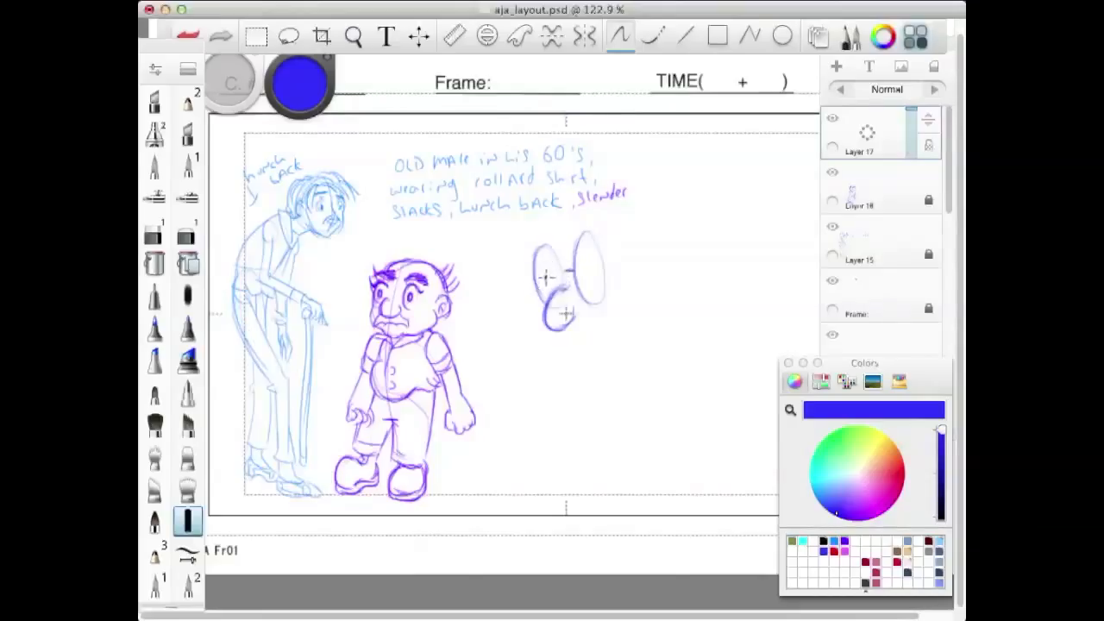
{"action": "left_click", "coordinate": [588, 272]}
{"action": "mouse_move", "coordinate": [612, 285]}
{"action": "left_mouse_down"}
{"action": "mouse_move", "coordinate": [631, 291]}
{"action": "mouse_move", "coordinate": [618, 307]}
{"action": "left_mouse_up"}
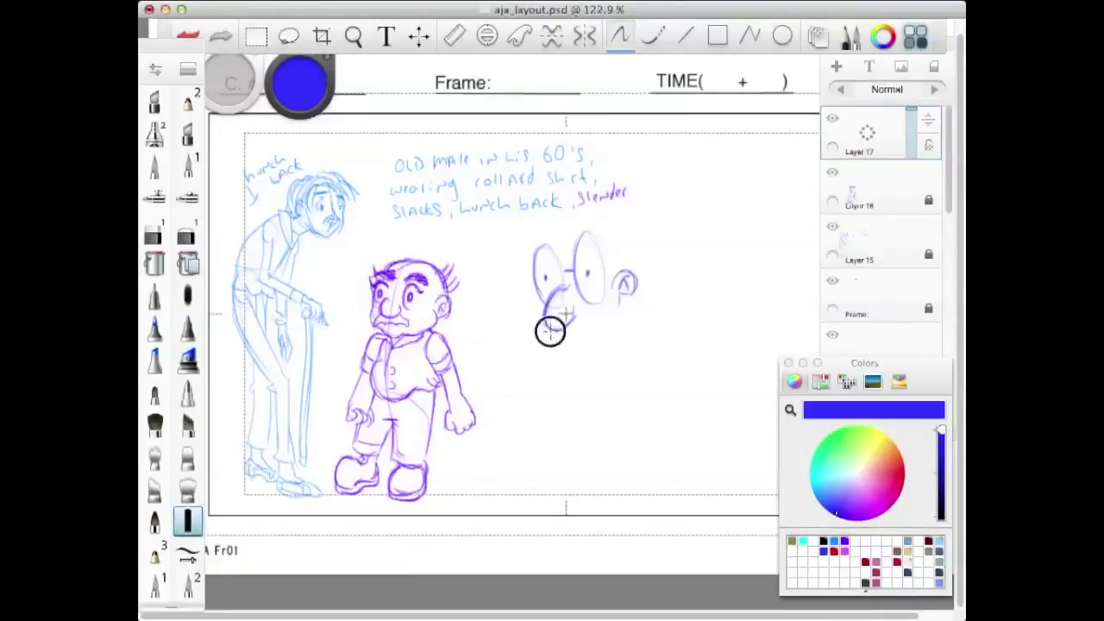
{"action": "mouse_move", "coordinate": [546, 338]}
{"action": "left_mouse_down"}
{"action": "mouse_move", "coordinate": [607, 322]}
{"action": "mouse_move", "coordinate": [582, 348]}
{"action": "mouse_move", "coordinate": [612, 332]}
{"action": "left_mouse_up"}
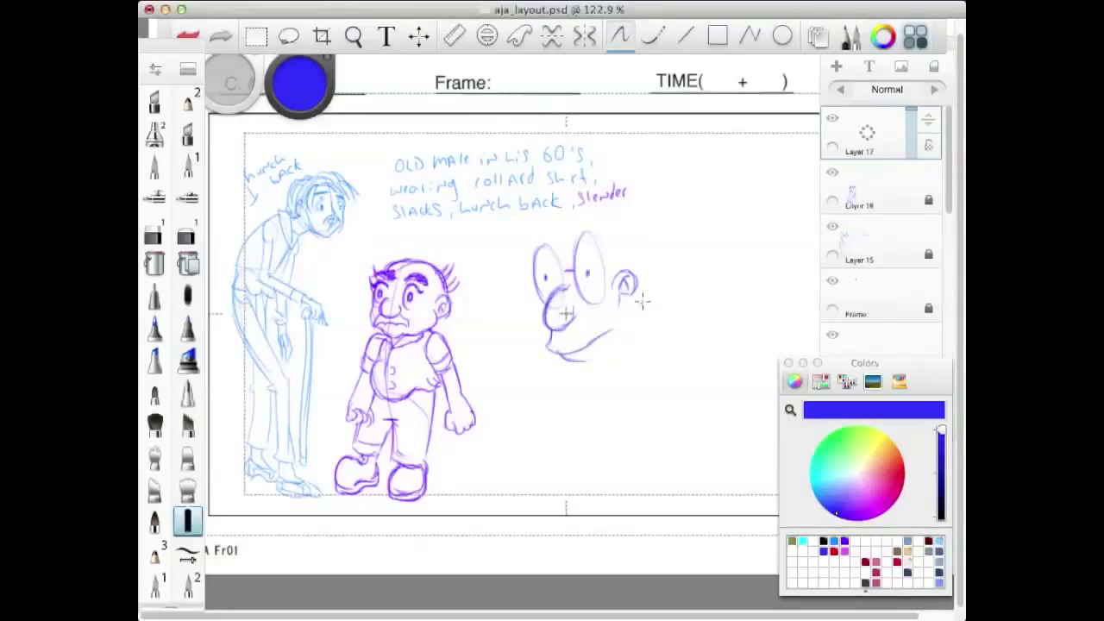
{"action": "left_click_drag", "start_coordinate": [592, 366], "coordinate": [591, 381]}
Draw thick raised eyebrows over the new face's eyes, and refine the nose and glasses with shading along the lens edges.
{"action": "left_click_drag", "start_coordinate": [574, 252], "coordinate": [610, 226]}
{"action": "mouse_move", "coordinate": [521, 246]}
{"action": "left_mouse_down"}
{"action": "mouse_move", "coordinate": [550, 251]}
{"action": "mouse_move", "coordinate": [516, 249]}
{"action": "left_mouse_up"}
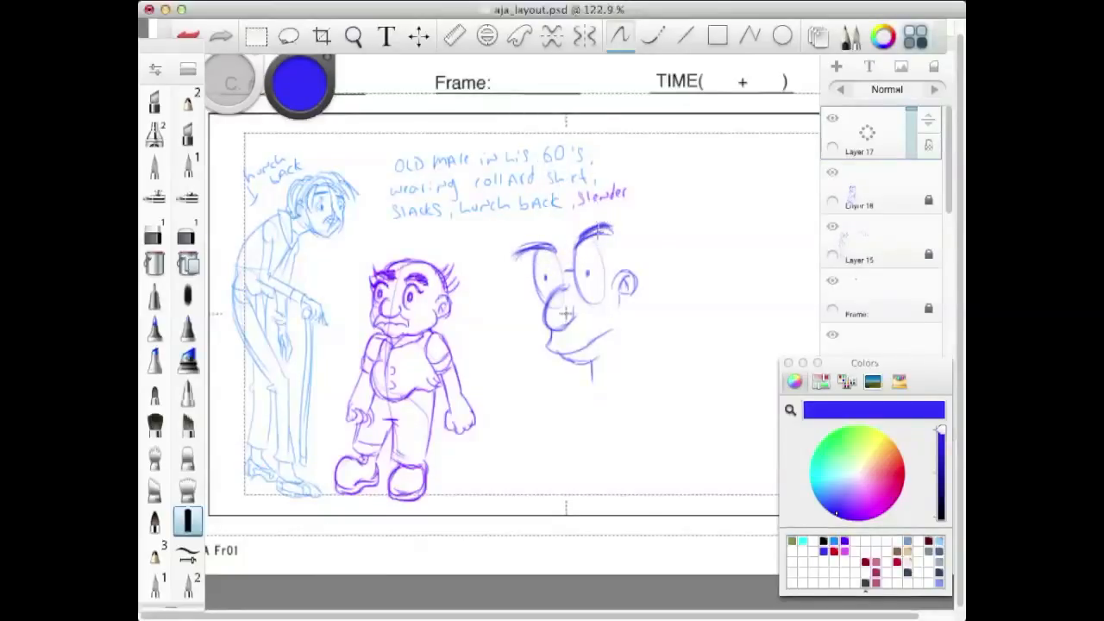
{"action": "mouse_move", "coordinate": [566, 273]}
{"action": "left_mouse_down"}
{"action": "mouse_move", "coordinate": [566, 299]}
{"action": "mouse_move", "coordinate": [599, 250]}
{"action": "mouse_move", "coordinate": [563, 311]}
{"action": "left_mouse_up"}
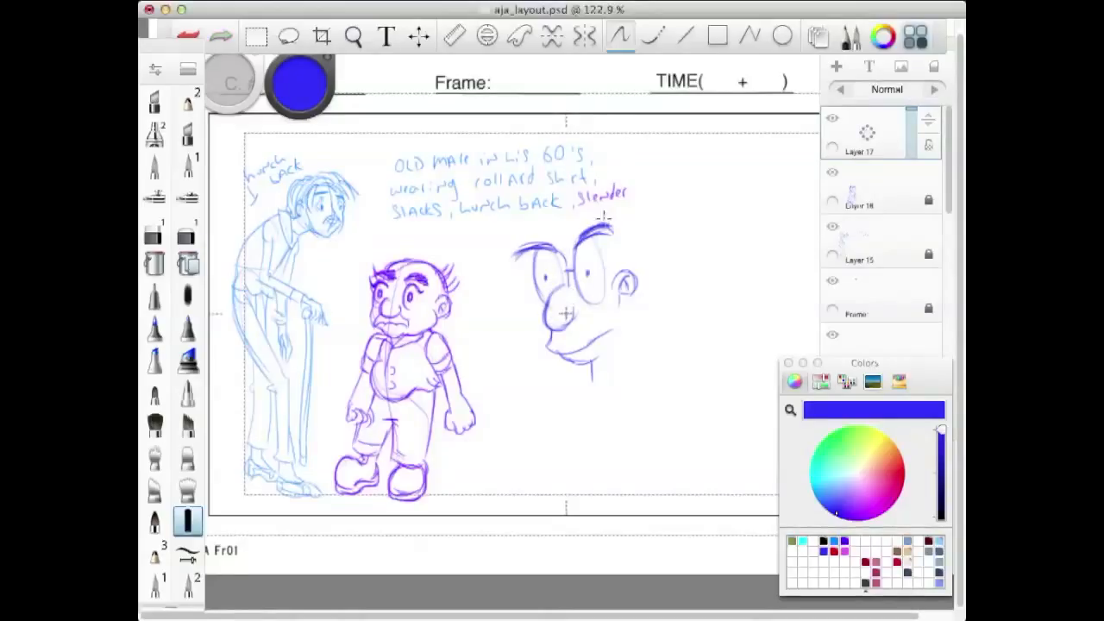
{"action": "left_click_drag", "start_coordinate": [600, 234], "coordinate": [604, 291]}
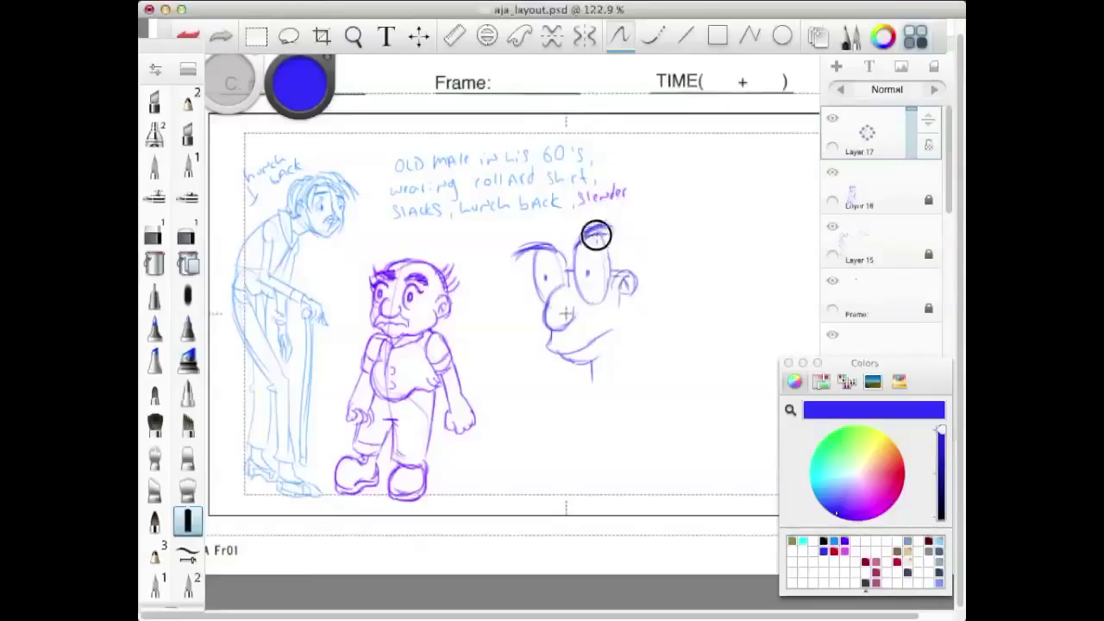
{"action": "left_click_drag", "start_coordinate": [597, 245], "coordinate": [602, 290]}
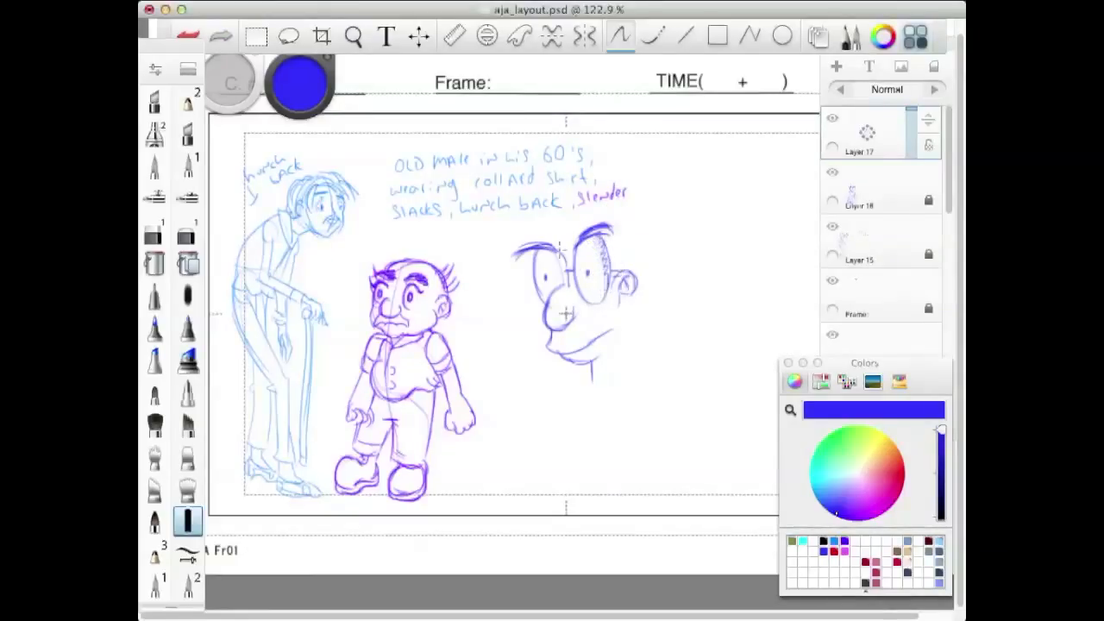
{"action": "left_click_drag", "start_coordinate": [557, 249], "coordinate": [561, 256]}
Hide Layer 15, and add forehead lines and a bushy mustache under the nose of the new face.
{"action": "left_click", "coordinate": [833, 227]}
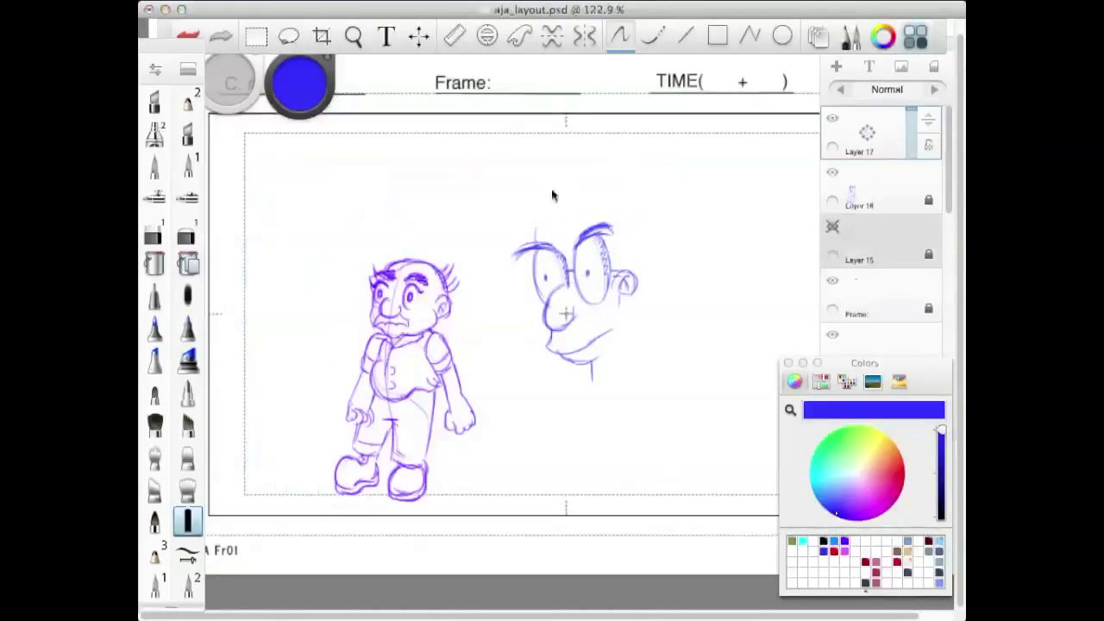
{"action": "left_click_drag", "start_coordinate": [550, 239], "coordinate": [581, 232]}
{"action": "left_click_drag", "start_coordinate": [546, 235], "coordinate": [594, 225]}
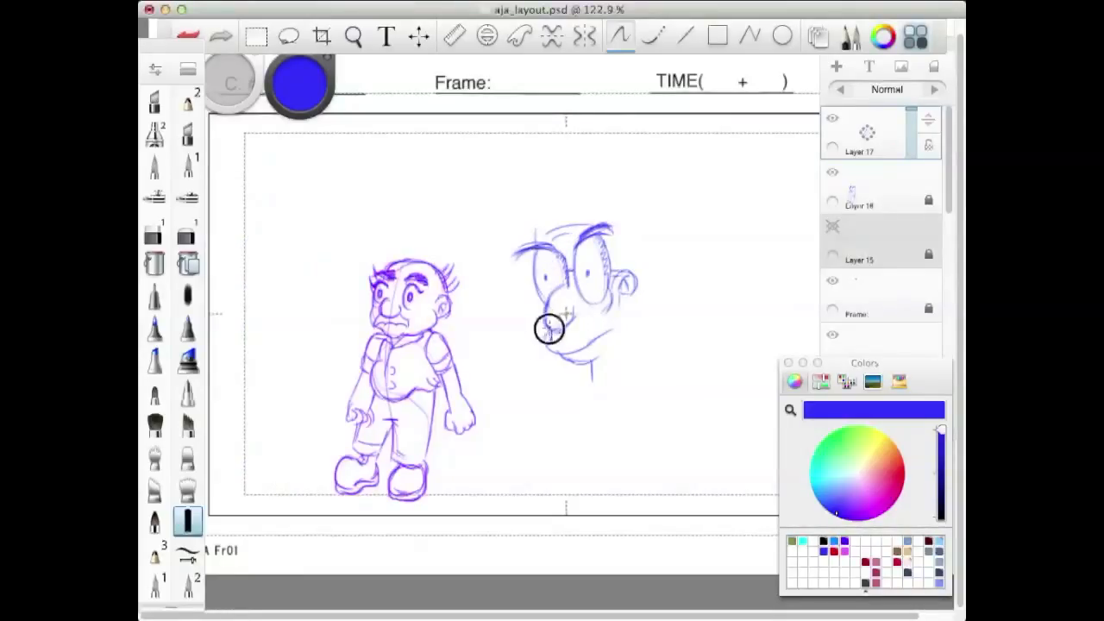
{"action": "mouse_move", "coordinate": [546, 324]}
{"action": "left_mouse_down"}
{"action": "mouse_move", "coordinate": [601, 325]}
{"action": "mouse_move", "coordinate": [583, 316]}
{"action": "mouse_move", "coordinate": [610, 326]}
{"action": "left_mouse_up"}
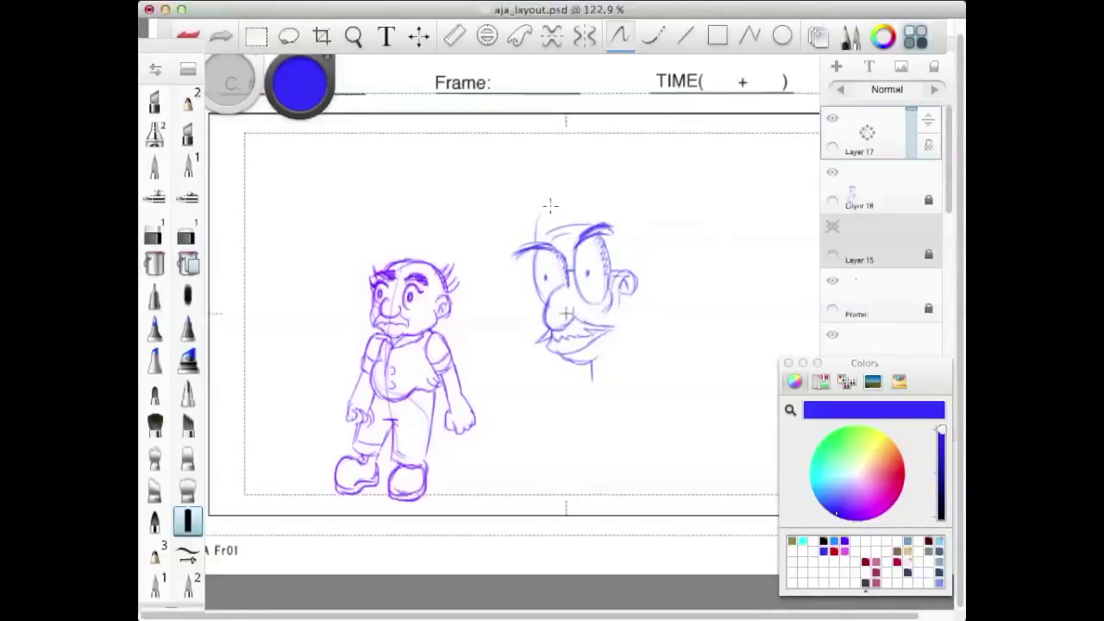
Outline the bald skull around the face and add age spots on the forehead and temple.
{"action": "mouse_move", "coordinate": [536, 241]}
{"action": "left_mouse_down"}
{"action": "mouse_move", "coordinate": [574, 223]}
{"action": "mouse_move", "coordinate": [544, 201]}
{"action": "mouse_move", "coordinate": [561, 221]}
{"action": "mouse_move", "coordinate": [604, 182]}
{"action": "mouse_move", "coordinate": [581, 206]}
{"action": "mouse_move", "coordinate": [663, 217]}
{"action": "mouse_move", "coordinate": [598, 181]}
{"action": "mouse_move", "coordinate": [646, 269]}
{"action": "mouse_move", "coordinate": [656, 236]}
{"action": "mouse_move", "coordinate": [633, 227]}
{"action": "mouse_move", "coordinate": [645, 231]}
{"action": "mouse_move", "coordinate": [652, 281]}
{"action": "mouse_move", "coordinate": [635, 315]}
{"action": "left_mouse_up"}
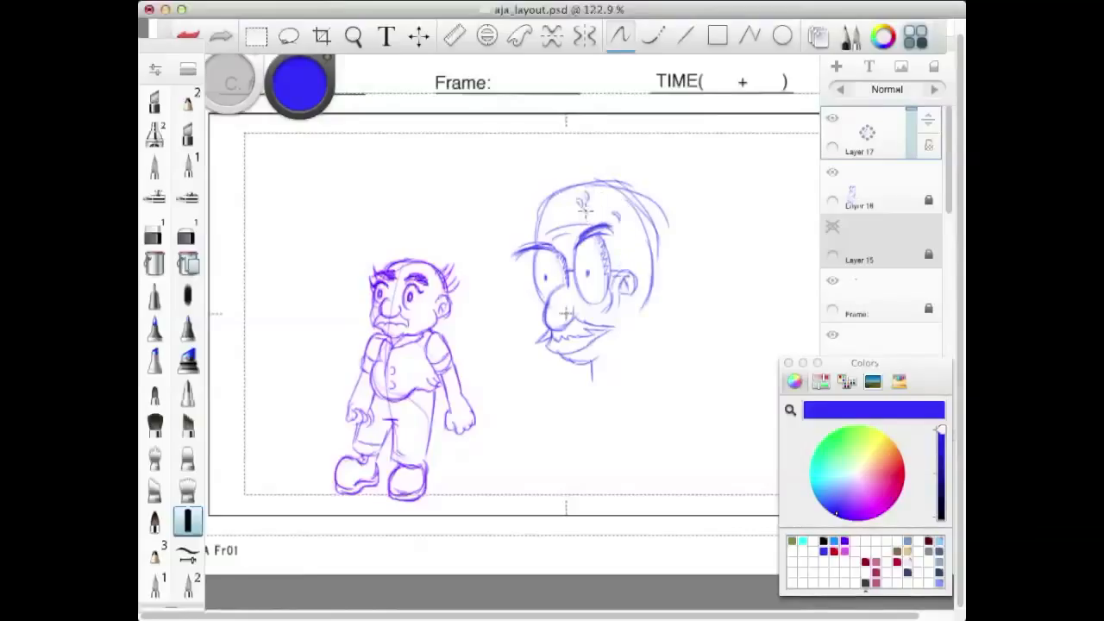
{"action": "mouse_move", "coordinate": [584, 207]}
{"action": "left_mouse_down"}
{"action": "mouse_move", "coordinate": [627, 242]}
{"action": "mouse_move", "coordinate": [621, 258]}
{"action": "mouse_move", "coordinate": [636, 197]}
{"action": "mouse_move", "coordinate": [661, 216]}
{"action": "mouse_move", "coordinate": [601, 187]}
{"action": "mouse_move", "coordinate": [629, 182]}
{"action": "left_mouse_up"}
{"action": "mouse_move", "coordinate": [559, 200]}
{"action": "left_mouse_down"}
{"action": "mouse_move", "coordinate": [574, 181]}
{"action": "mouse_move", "coordinate": [603, 180]}
{"action": "mouse_move", "coordinate": [653, 239]}
{"action": "mouse_move", "coordinate": [651, 280]}
{"action": "left_mouse_up"}
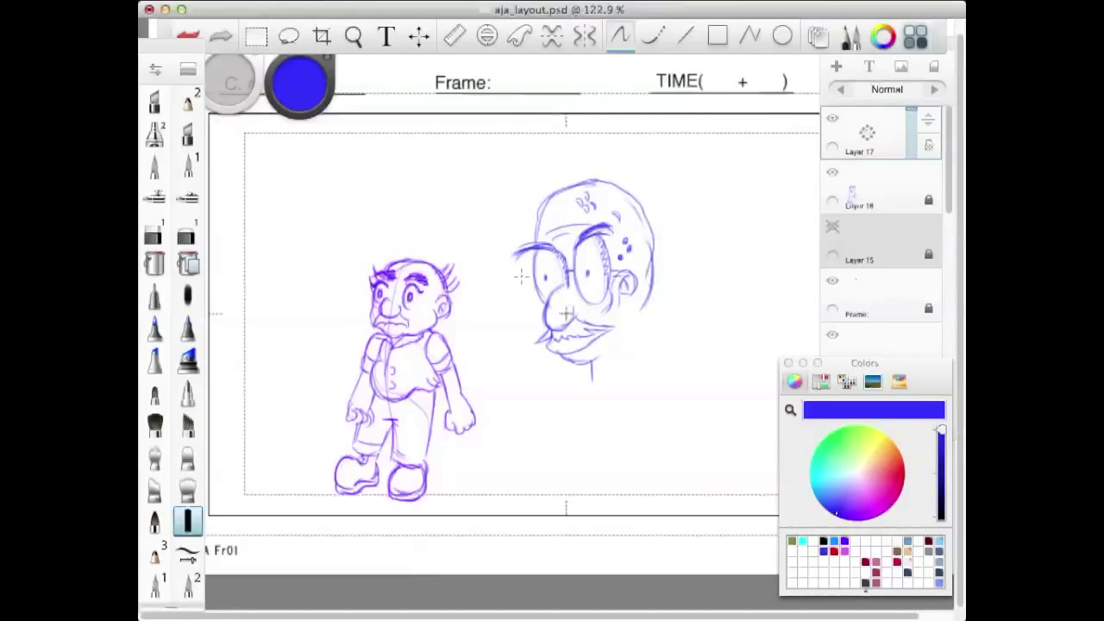
Scale down the head sketch on Layer 17 and move it up toward the upper edge of the frame.
{"action": "key", "text": "v"}
{"action": "mouse_move", "coordinate": [595, 302]}
{"action": "left_mouse_down"}
{"action": "mouse_move", "coordinate": [569, 333]}
{"action": "mouse_move", "coordinate": [595, 296]}
{"action": "left_mouse_up"}
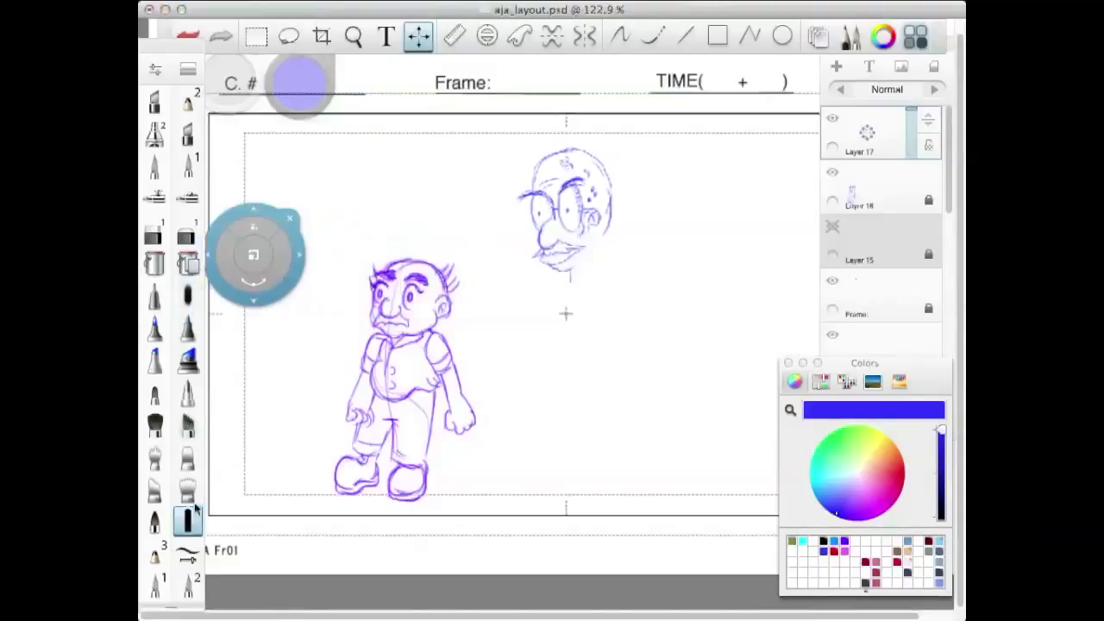
{"action": "left_click", "coordinate": [188, 518]}
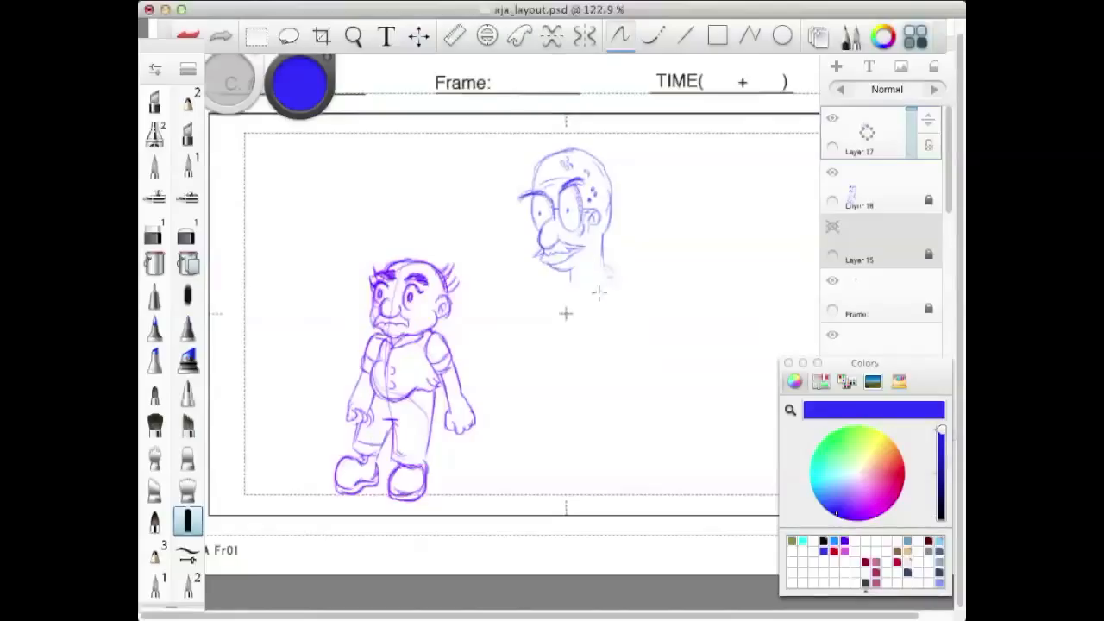
Sketch the neck, shirt collar, shoulder and short sleeve below the resized head.
{"action": "left_click_drag", "start_coordinate": [607, 282], "coordinate": [602, 325]}
{"action": "left_click_drag", "start_coordinate": [604, 262], "coordinate": [567, 301]}
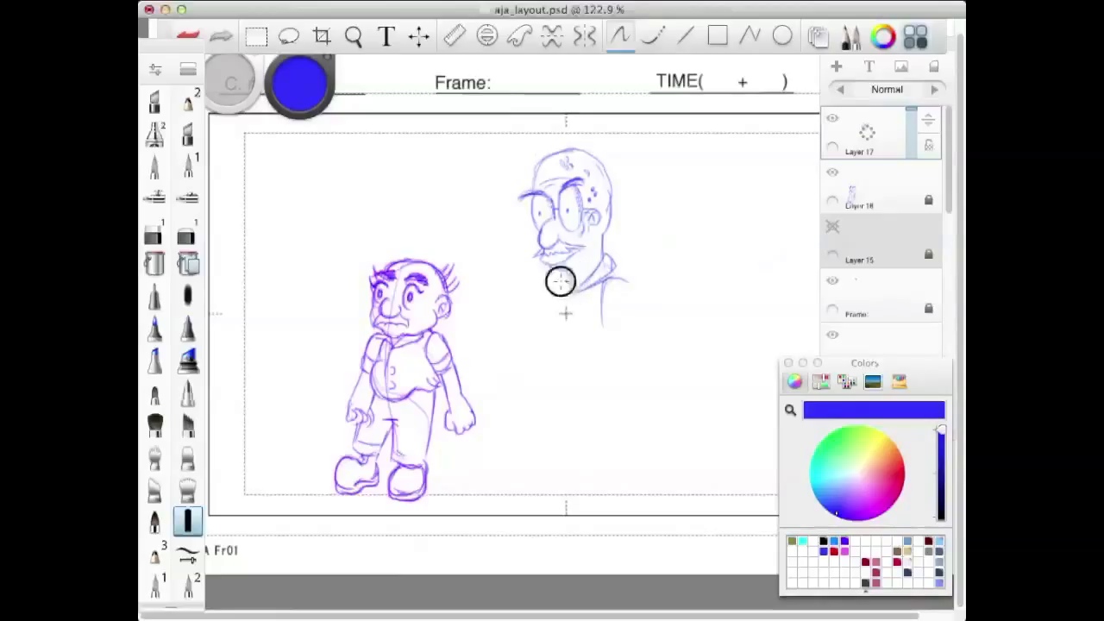
{"action": "mouse_move", "coordinate": [616, 278]}
{"action": "left_mouse_down"}
{"action": "mouse_move", "coordinate": [639, 293]}
{"action": "mouse_move", "coordinate": [644, 359]}
{"action": "mouse_move", "coordinate": [603, 349]}
{"action": "mouse_move", "coordinate": [604, 303]}
{"action": "mouse_move", "coordinate": [609, 365]}
{"action": "mouse_move", "coordinate": [629, 346]}
{"action": "mouse_move", "coordinate": [598, 332]}
{"action": "mouse_move", "coordinate": [645, 324]}
{"action": "left_mouse_up"}
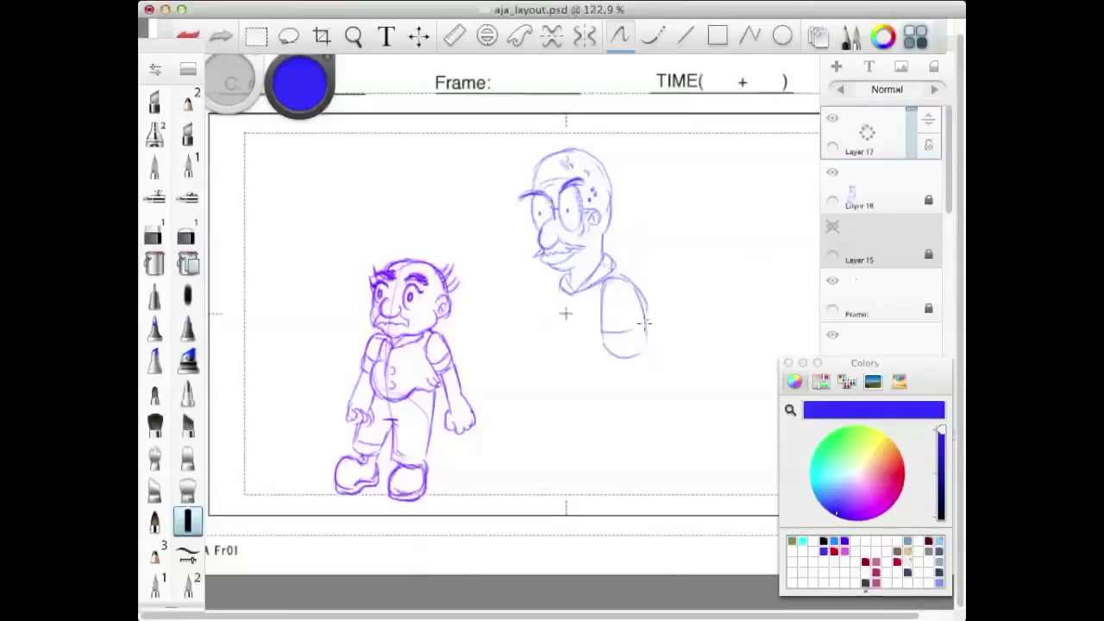
Sketch the slender torso with its shirt hem and the long arms hanging at the sides.
{"action": "mouse_move", "coordinate": [564, 301]}
{"action": "left_mouse_down"}
{"action": "mouse_move", "coordinate": [561, 363]}
{"action": "mouse_move", "coordinate": [618, 457]}
{"action": "left_mouse_up"}
{"action": "left_click_drag", "start_coordinate": [645, 350], "coordinate": [640, 452]}
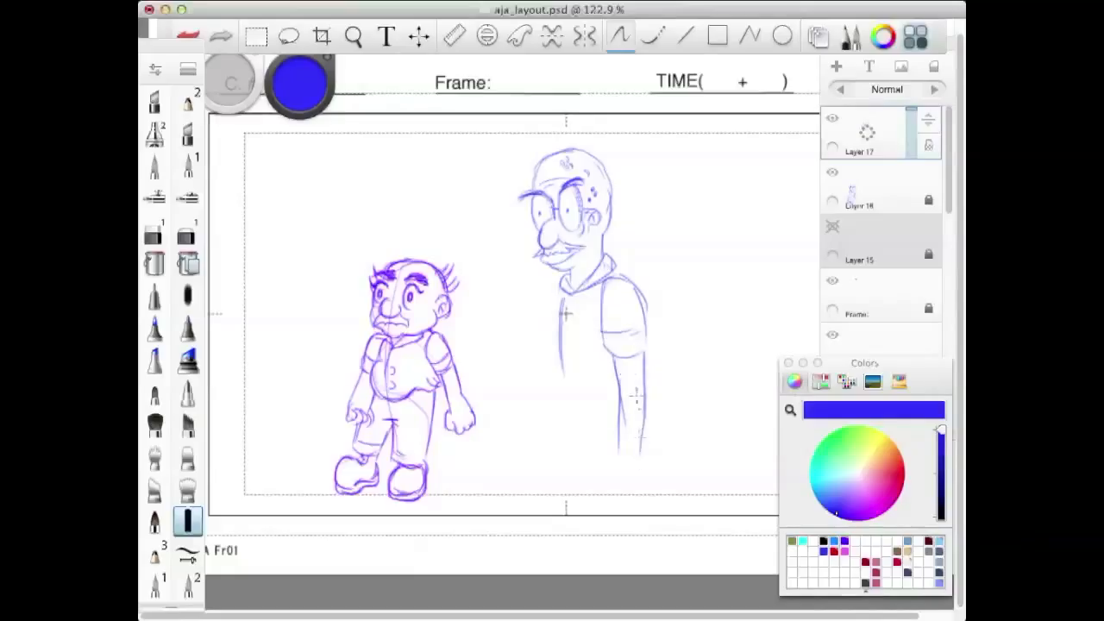
{"action": "mouse_move", "coordinate": [564, 295]}
{"action": "left_mouse_down"}
{"action": "mouse_move", "coordinate": [574, 391]}
{"action": "mouse_move", "coordinate": [558, 338]}
{"action": "mouse_move", "coordinate": [596, 414]}
{"action": "mouse_move", "coordinate": [566, 368]}
{"action": "mouse_move", "coordinate": [590, 401]}
{"action": "left_mouse_up"}
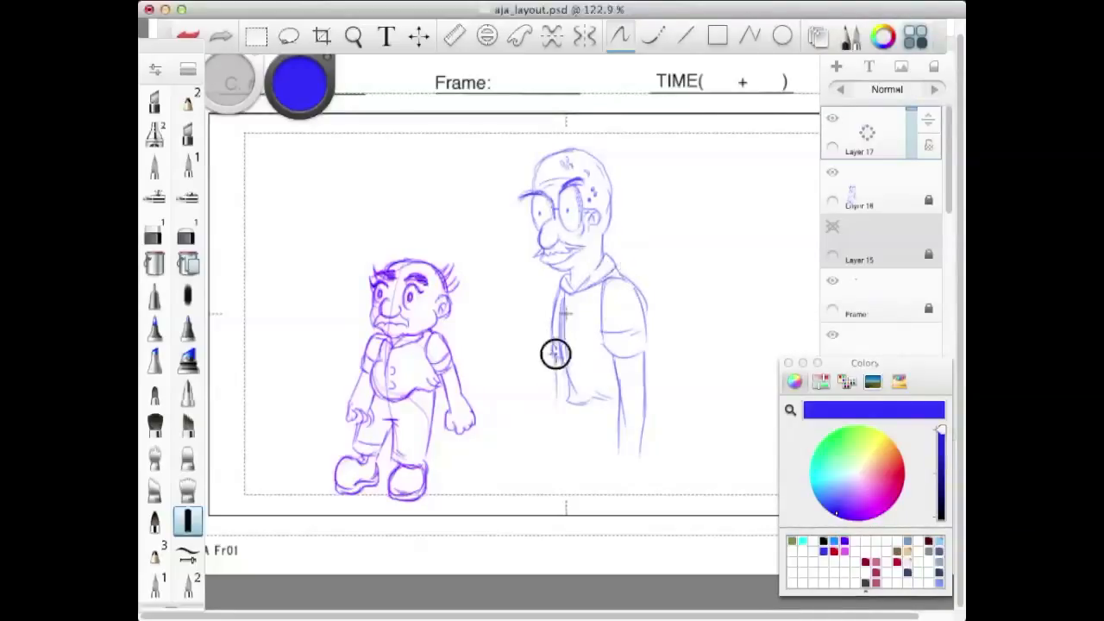
Sketch the trousers and the hands at the ends of the arms, and add suspenders over the shirt.
{"action": "mouse_move", "coordinate": [571, 405]}
{"action": "left_mouse_down"}
{"action": "mouse_move", "coordinate": [578, 475]}
{"action": "mouse_move", "coordinate": [591, 485]}
{"action": "left_mouse_up"}
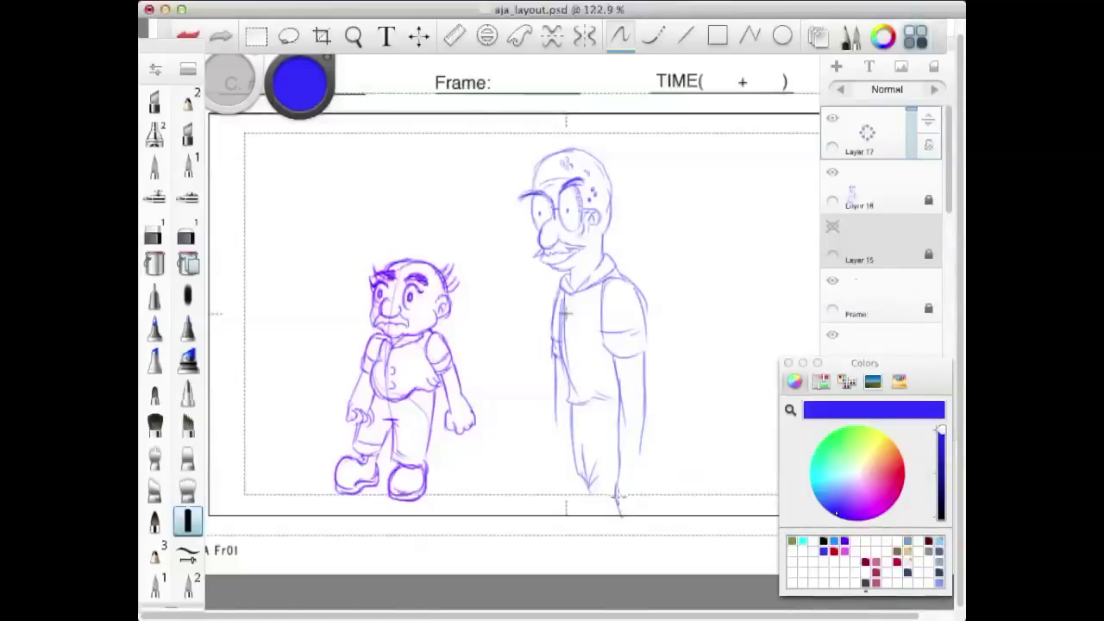
{"action": "left_click_drag", "start_coordinate": [621, 495], "coordinate": [627, 525]}
{"action": "key", "text": "super+z"}
{"action": "left_click_drag", "start_coordinate": [640, 450], "coordinate": [647, 521]}
{"action": "mouse_move", "coordinate": [556, 441]}
{"action": "left_mouse_down"}
{"action": "mouse_move", "coordinate": [558, 505]}
{"action": "mouse_move", "coordinate": [559, 485]}
{"action": "mouse_move", "coordinate": [567, 501]}
{"action": "mouse_move", "coordinate": [570, 485]}
{"action": "mouse_move", "coordinate": [564, 527]}
{"action": "mouse_move", "coordinate": [560, 483]}
{"action": "mouse_move", "coordinate": [566, 514]}
{"action": "left_mouse_up"}
{"action": "left_click_drag", "start_coordinate": [577, 470], "coordinate": [578, 511]}
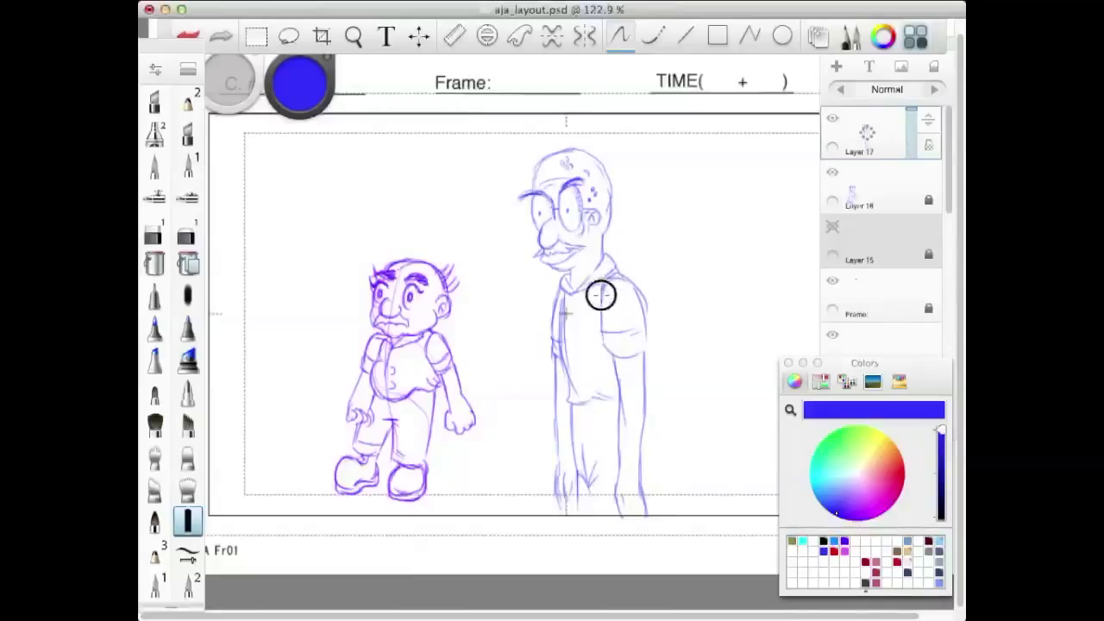
{"action": "left_click_drag", "start_coordinate": [597, 282], "coordinate": [593, 401]}
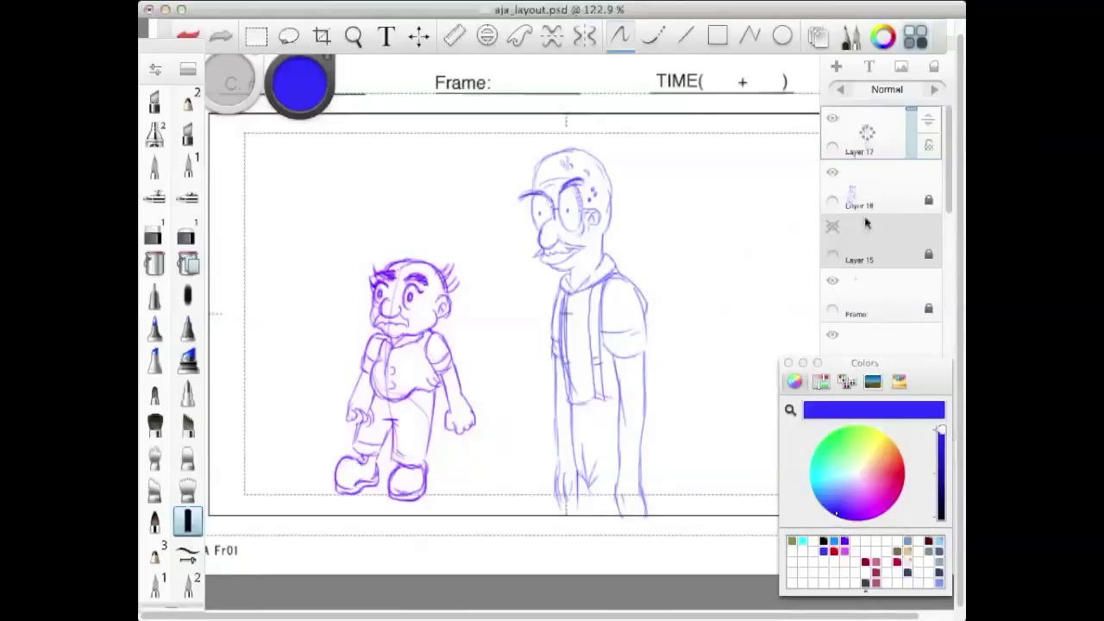
Toggle Layer 17 off and on to check it, and show Layer 15 again.
{"action": "left_click", "coordinate": [832, 118]}
{"action": "left_click", "coordinate": [832, 118]}
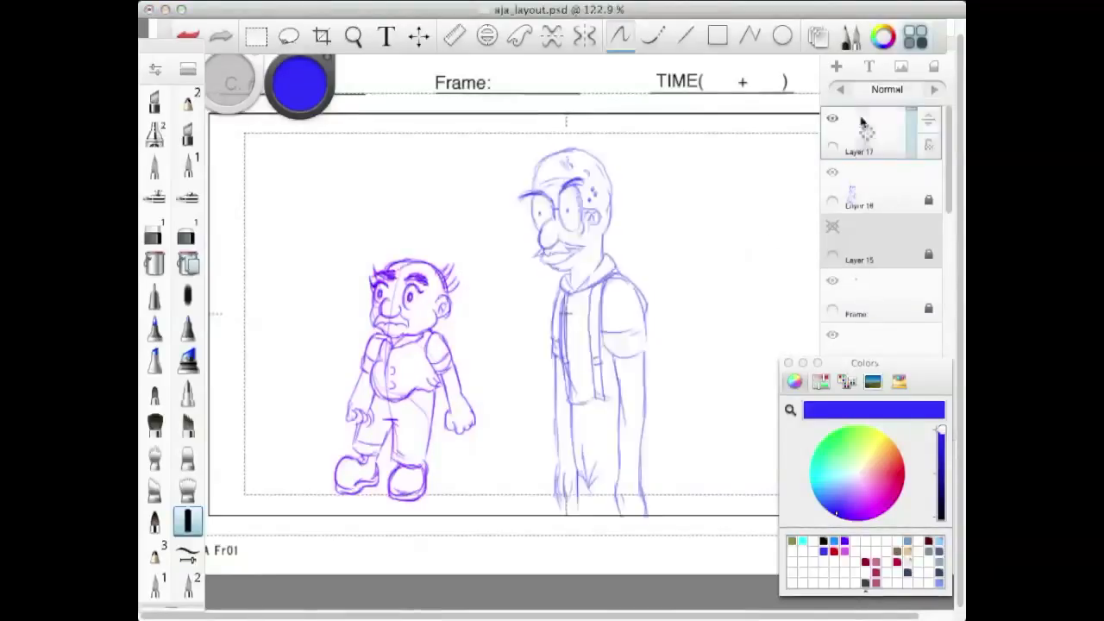
{"action": "left_click", "coordinate": [832, 226]}
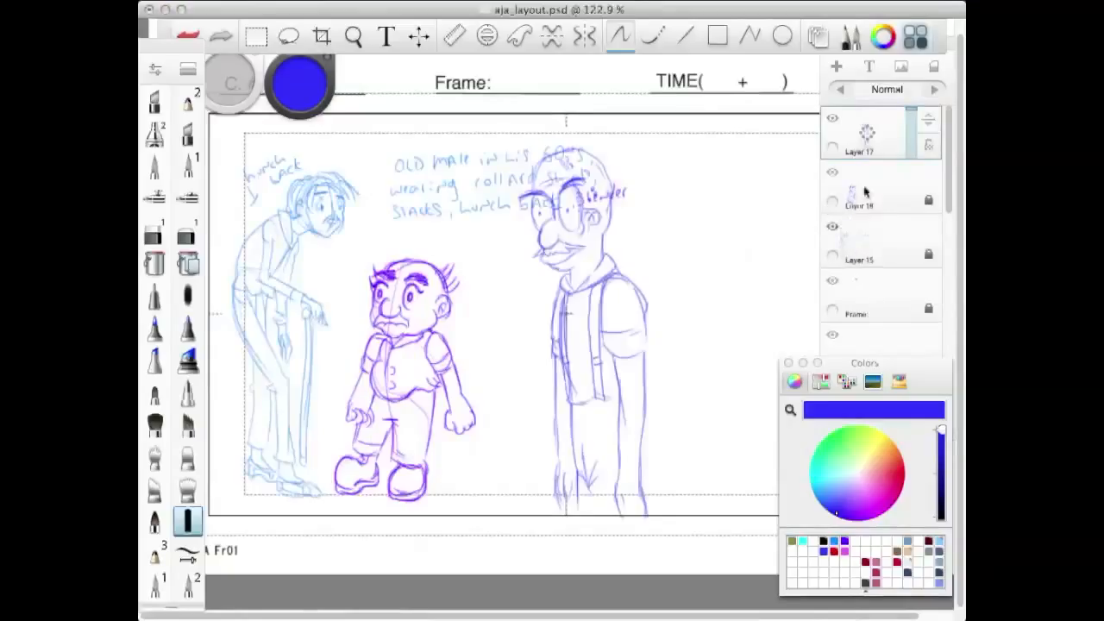
Lasso the handwritten character description on Layer 15 and move it below the figures, clear of the tall man's head.
{"action": "left_click", "coordinate": [288, 36]}
{"action": "mouse_move", "coordinate": [453, 158]}
{"action": "left_mouse_down"}
{"action": "mouse_move", "coordinate": [375, 176]}
{"action": "mouse_move", "coordinate": [420, 233]}
{"action": "mouse_move", "coordinate": [590, 230]}
{"action": "mouse_move", "coordinate": [670, 165]}
{"action": "mouse_move", "coordinate": [621, 118]}
{"action": "left_mouse_up"}
{"action": "left_click", "coordinate": [849, 255]}
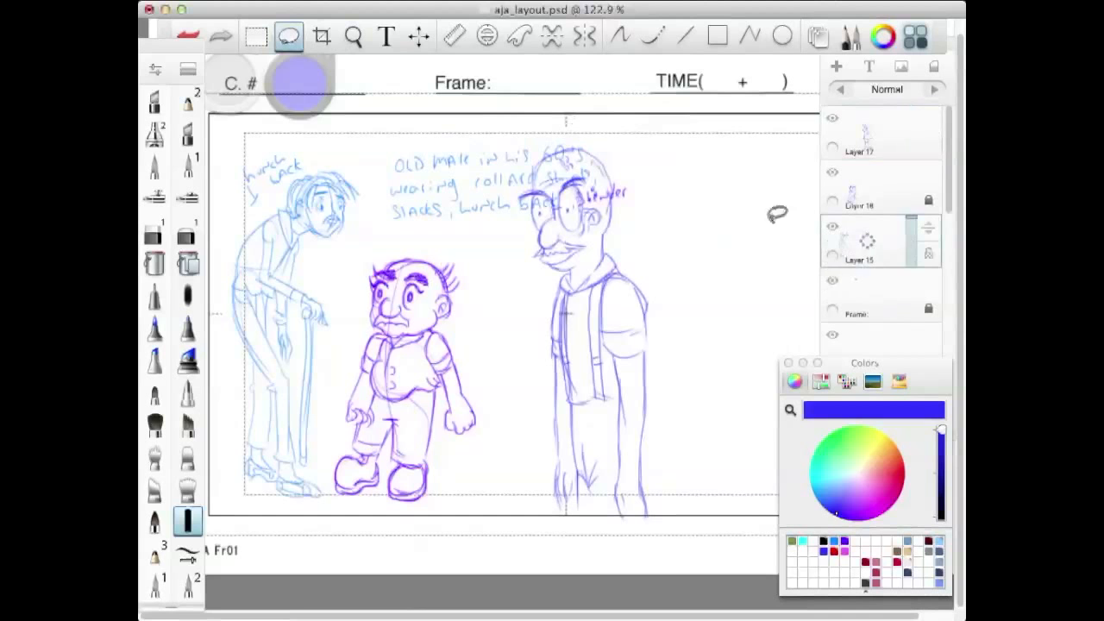
{"action": "left_click_drag", "start_coordinate": [377, 142], "coordinate": [660, 153]}
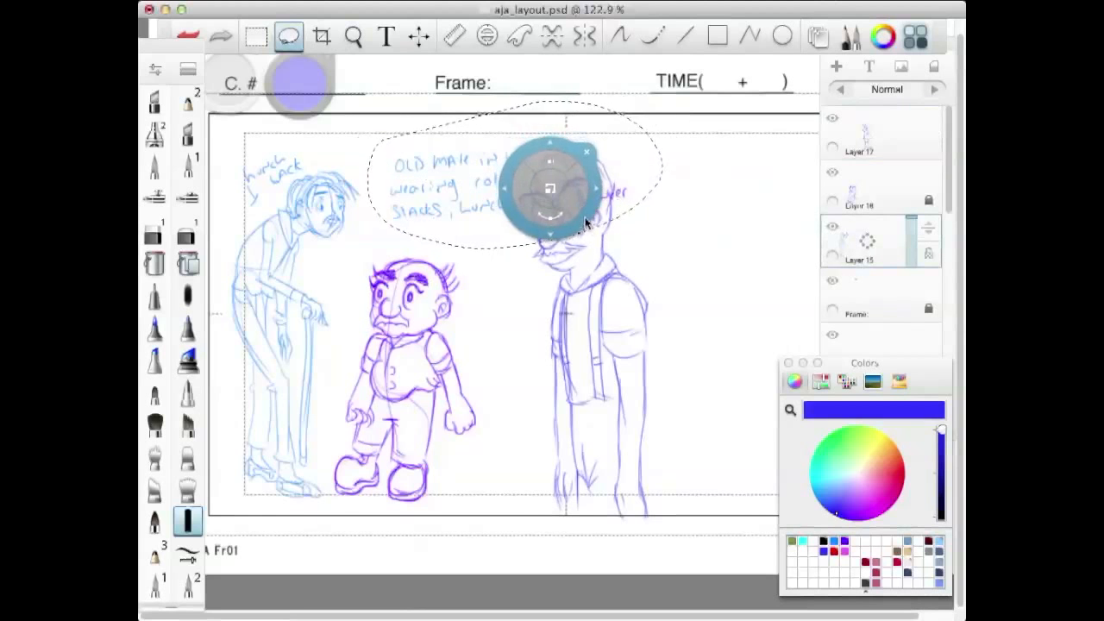
{"action": "mouse_move", "coordinate": [547, 198]}
{"action": "left_mouse_down"}
{"action": "mouse_move", "coordinate": [572, 342]}
{"action": "mouse_move", "coordinate": [575, 503]}
{"action": "mouse_move", "coordinate": [540, 542]}
{"action": "mouse_move", "coordinate": [421, 548]}
{"action": "mouse_move", "coordinate": [525, 537]}
{"action": "mouse_move", "coordinate": [506, 574]}
{"action": "mouse_move", "coordinate": [542, 480]}
{"action": "left_mouse_up"}
{"action": "left_click", "coordinate": [541, 480]}
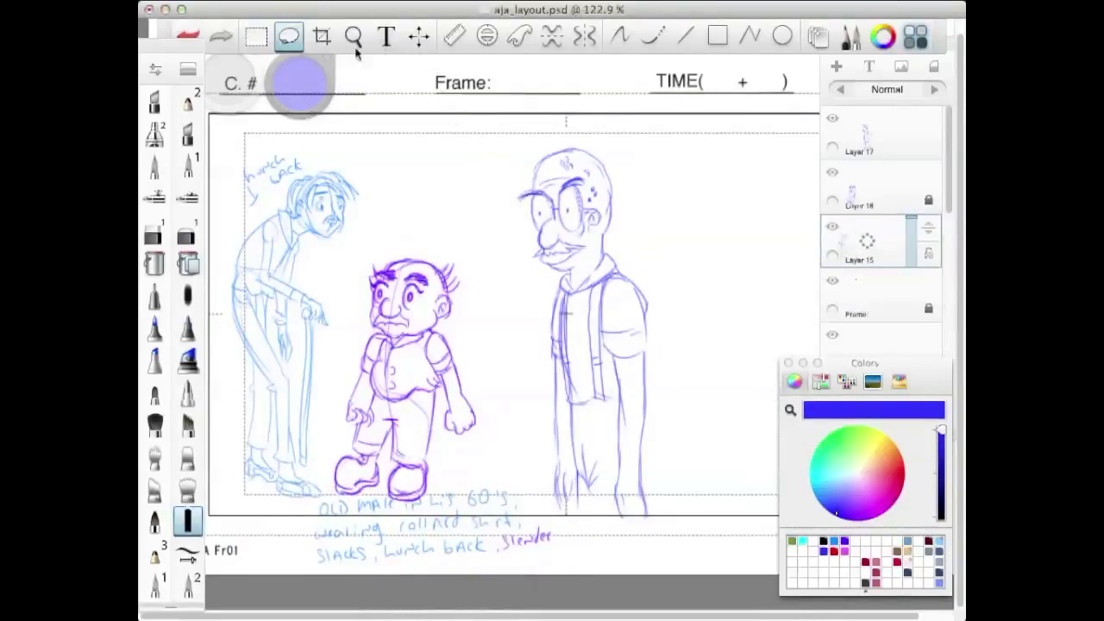
Lock Layers 15 and 17 and add a new empty layer above them.
{"action": "left_click", "coordinate": [188, 295]}
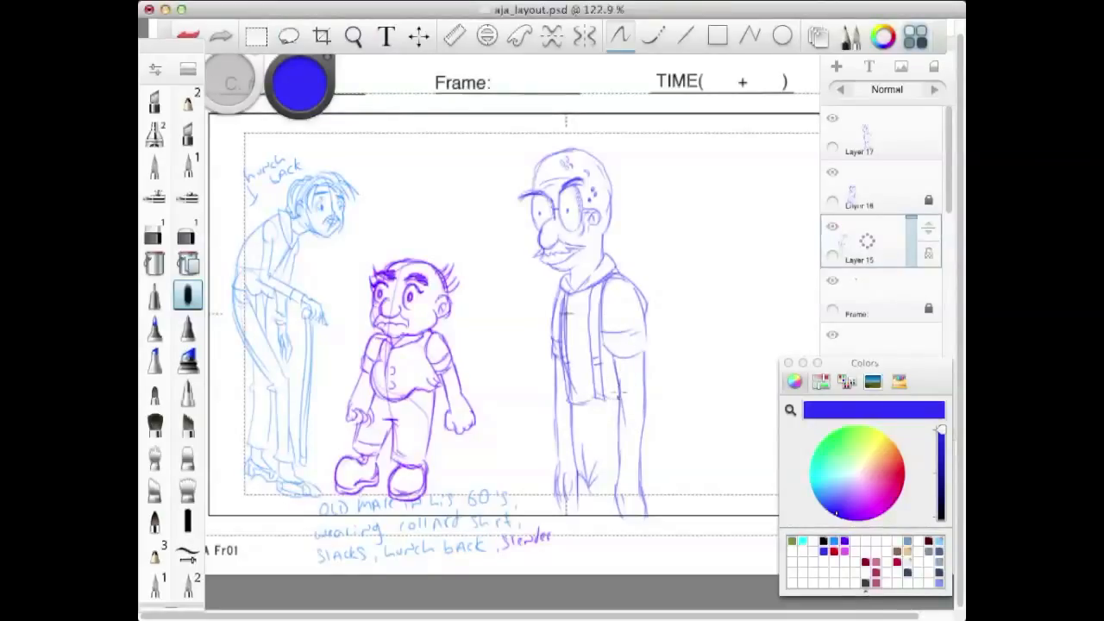
{"action": "left_click", "coordinate": [897, 142]}
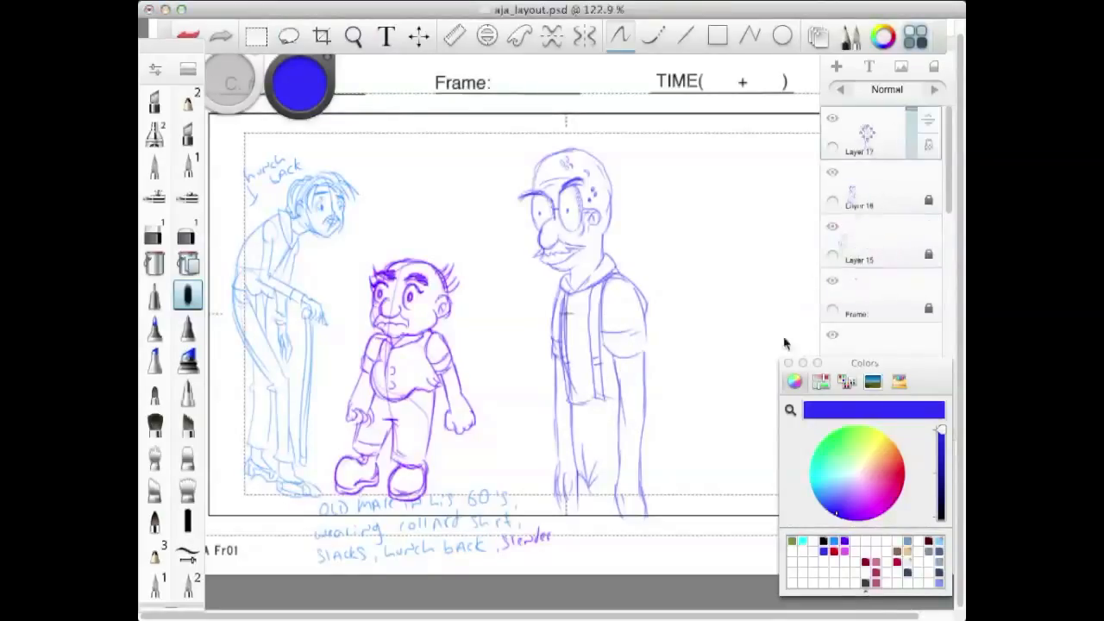
{"action": "left_click", "coordinate": [789, 409]}
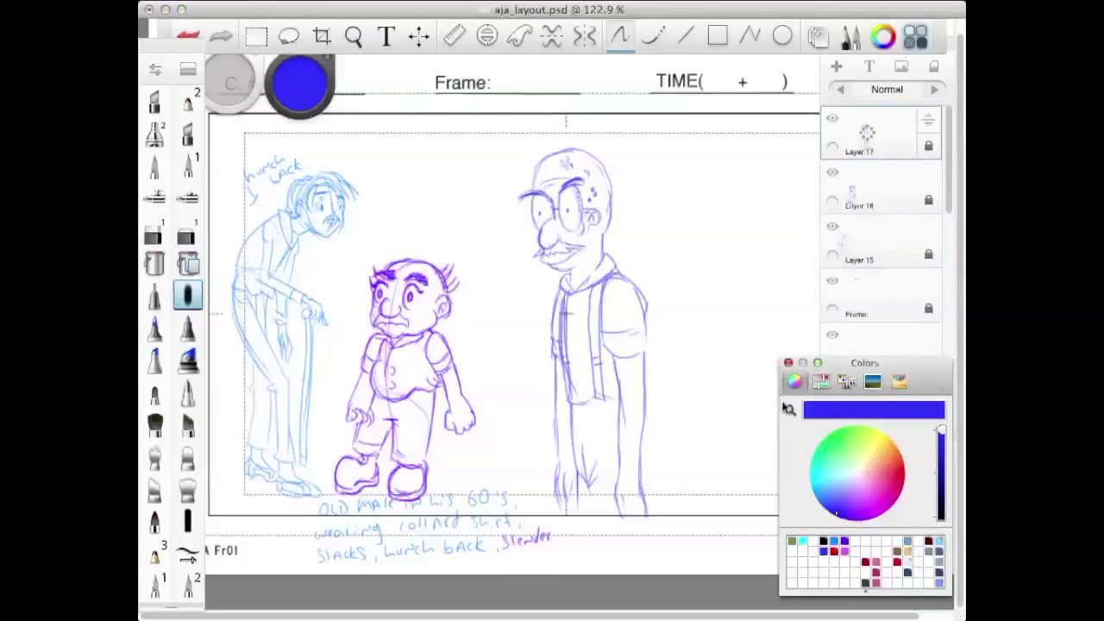
{"action": "left_click_drag", "start_coordinate": [872, 131], "coordinate": [889, 115]}
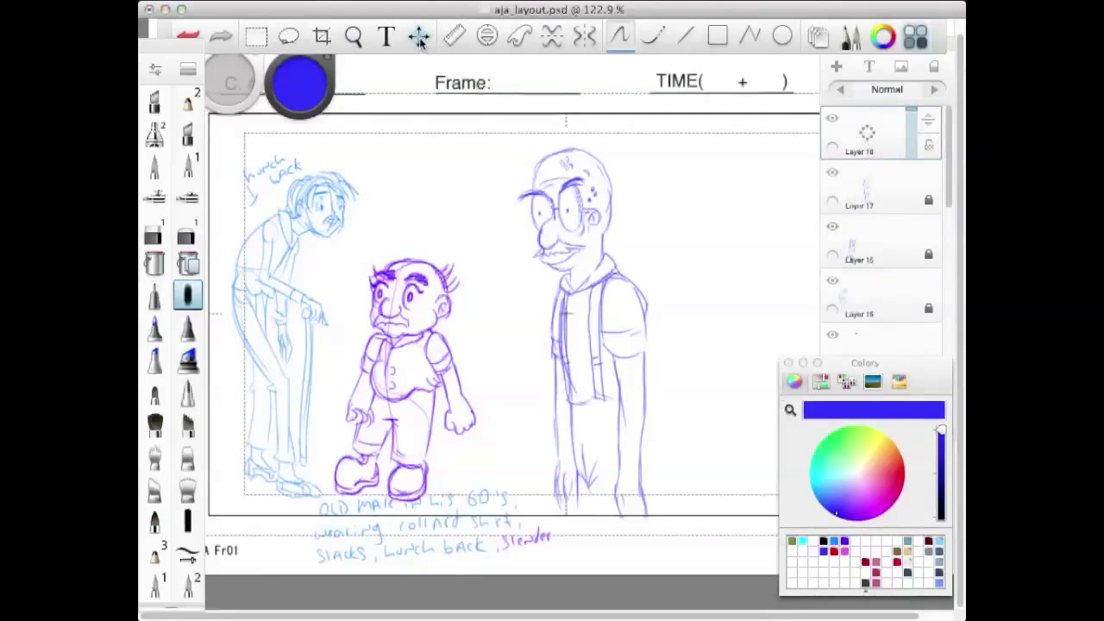
Make room beside the tall man and set the drawing color to the light periwinkle blue swatch.
{"action": "left_click", "coordinate": [354, 37]}
{"action": "mouse_move", "coordinate": [677, 309]}
{"action": "left_mouse_down"}
{"action": "mouse_move", "coordinate": [660, 298]}
{"action": "mouse_move", "coordinate": [561, 301]}
{"action": "left_mouse_up"}
{"action": "key", "text": "space"}
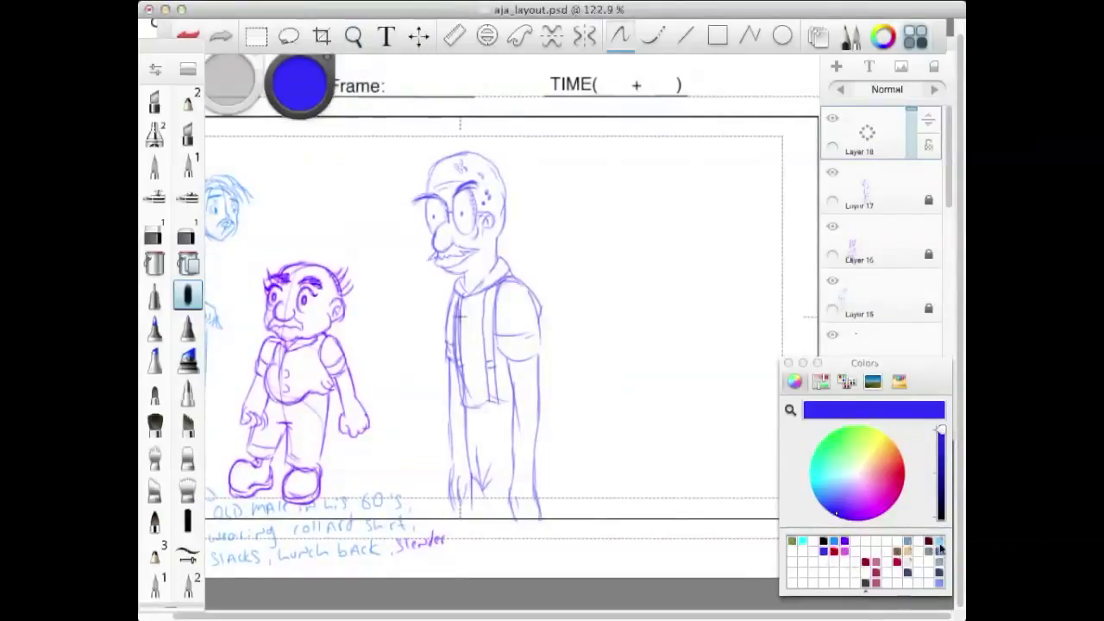
{"action": "left_click", "coordinate": [908, 539]}
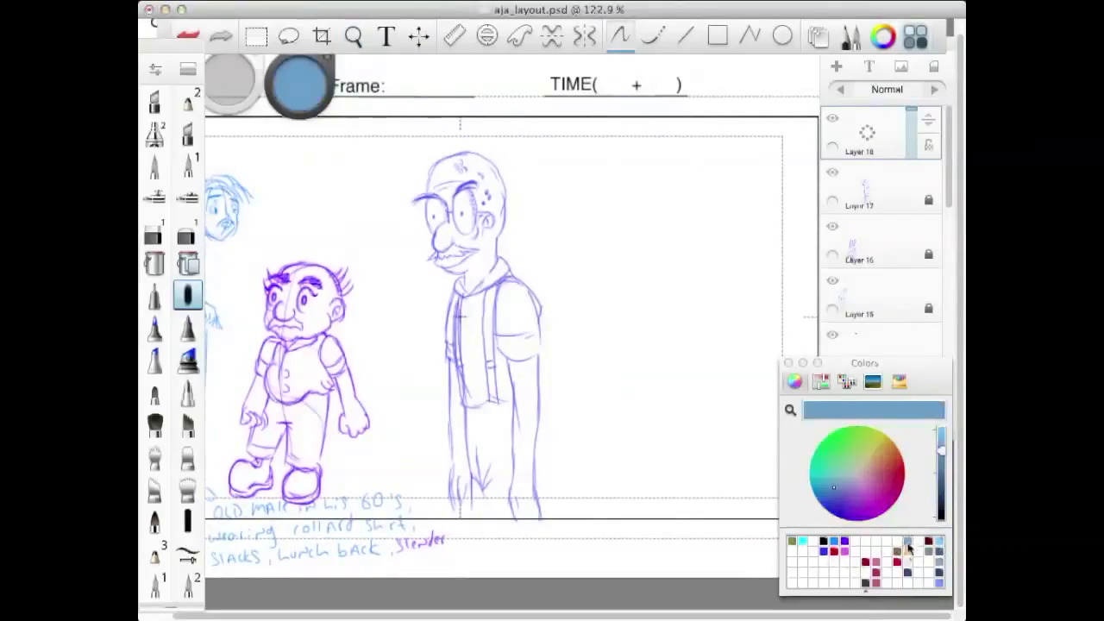
{"action": "left_click", "coordinate": [939, 583]}
{"action": "left_click_drag", "start_coordinate": [614, 167], "coordinate": [592, 247]}
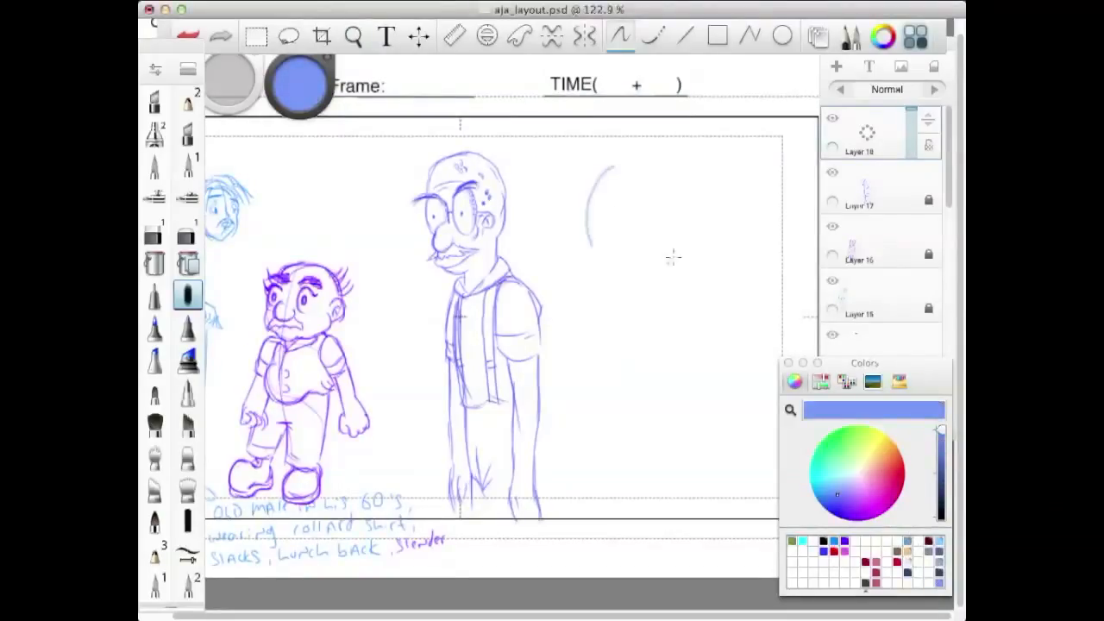
{"action": "left_click_drag", "start_coordinate": [687, 226], "coordinate": [593, 258]}
{"action": "key", "text": "super+z"}
{"action": "key", "text": "super+z"}
Switch to a different sketching brush and rough in a large round head with a tapered jaw and nose beside the tall man.
{"action": "left_click", "coordinate": [187, 520]}
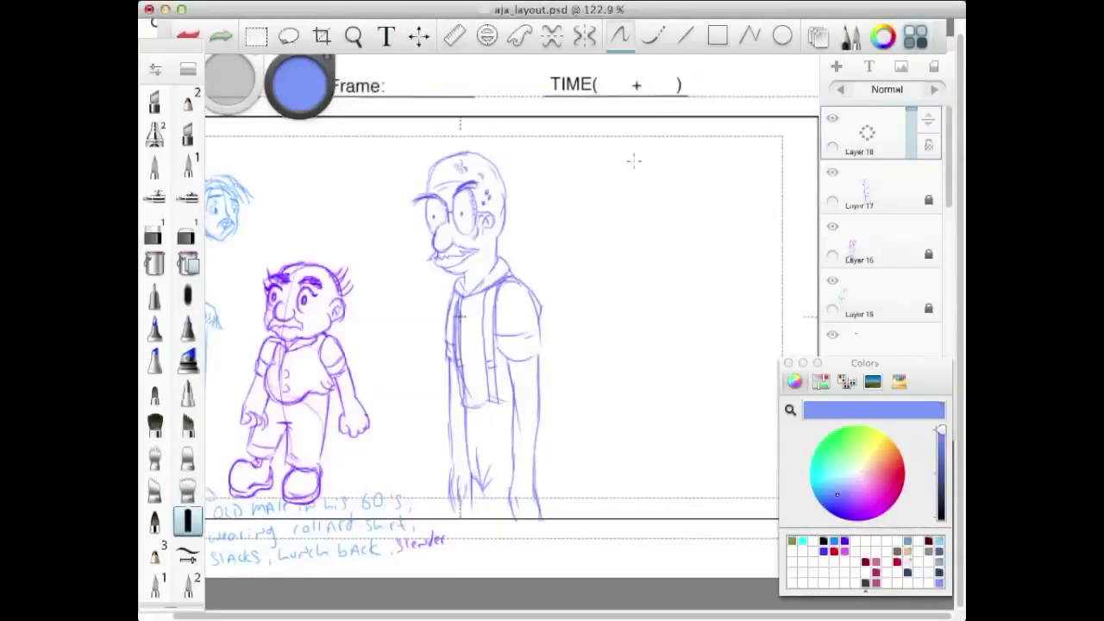
{"action": "mouse_move", "coordinate": [634, 159]}
{"action": "left_mouse_down"}
{"action": "mouse_move", "coordinate": [596, 257]}
{"action": "mouse_move", "coordinate": [676, 183]}
{"action": "mouse_move", "coordinate": [581, 219]}
{"action": "mouse_move", "coordinate": [689, 230]}
{"action": "mouse_move", "coordinate": [627, 266]}
{"action": "left_mouse_up"}
{"action": "mouse_move", "coordinate": [588, 222]}
{"action": "left_mouse_down"}
{"action": "mouse_move", "coordinate": [591, 311]}
{"action": "mouse_move", "coordinate": [588, 291]}
{"action": "mouse_move", "coordinate": [616, 318]}
{"action": "mouse_move", "coordinate": [588, 286]}
{"action": "mouse_move", "coordinate": [627, 327]}
{"action": "left_mouse_up"}
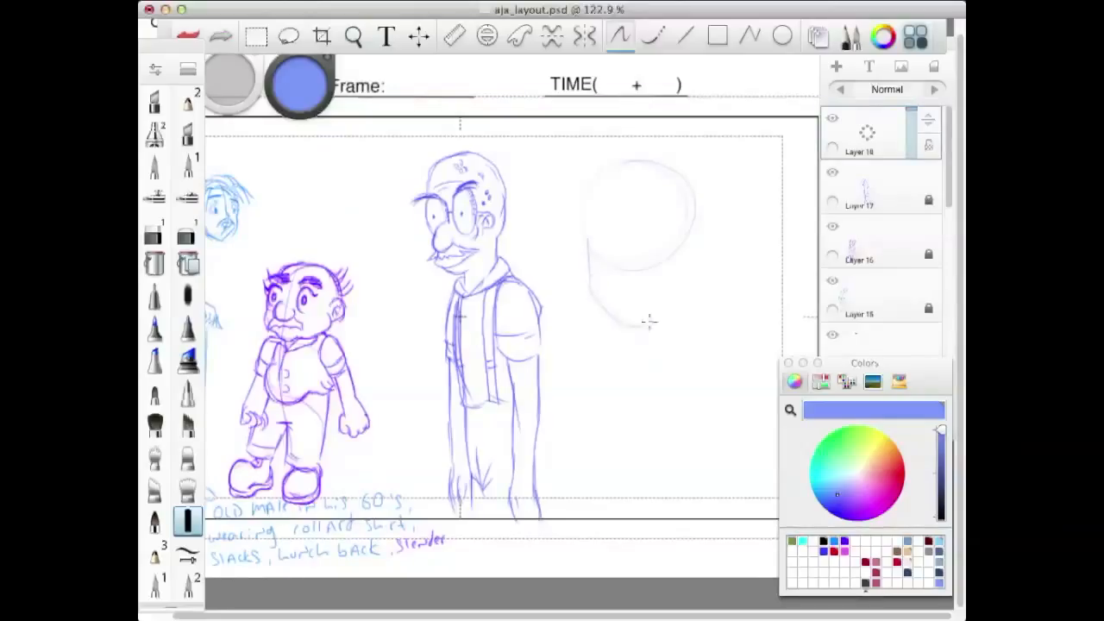
{"action": "mouse_move", "coordinate": [692, 222]}
{"action": "left_mouse_down"}
{"action": "mouse_move", "coordinate": [686, 315]}
{"action": "mouse_move", "coordinate": [690, 273]}
{"action": "mouse_move", "coordinate": [686, 286]}
{"action": "mouse_move", "coordinate": [595, 291]}
{"action": "mouse_move", "coordinate": [729, 269]}
{"action": "mouse_move", "coordinate": [693, 276]}
{"action": "mouse_move", "coordinate": [686, 298]}
{"action": "mouse_move", "coordinate": [646, 326]}
{"action": "left_mouse_up"}
{"action": "mouse_move", "coordinate": [633, 243]}
{"action": "left_mouse_down"}
{"action": "mouse_move", "coordinate": [620, 259]}
{"action": "mouse_move", "coordinate": [632, 289]}
{"action": "left_mouse_up"}
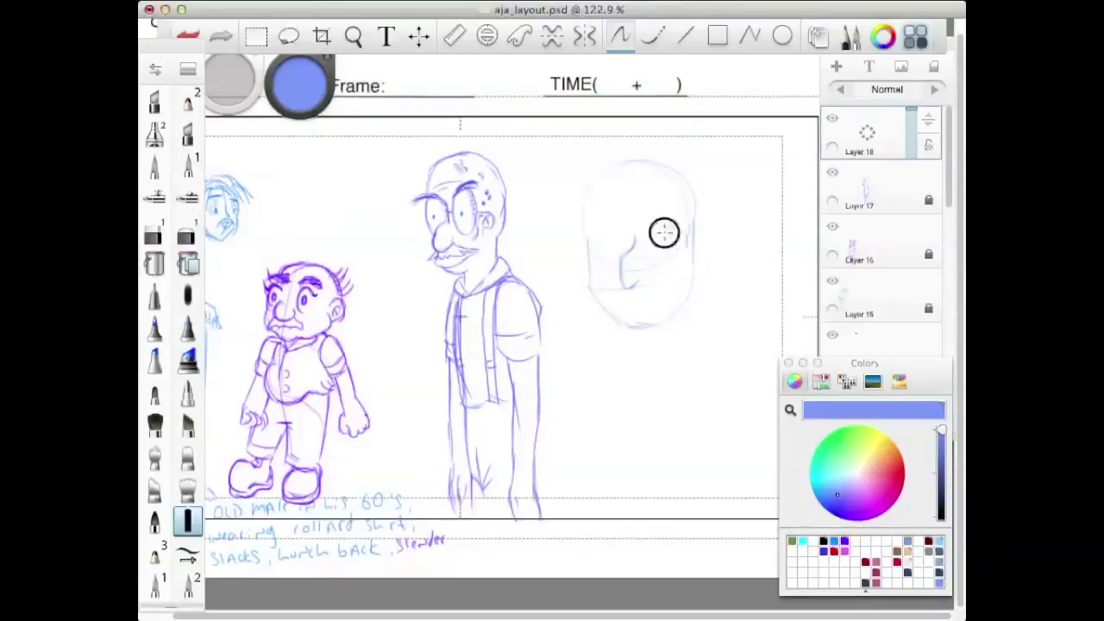
Sketch the face's features: two oval eyes with pupils, a small frowning mouth and arched eyebrows.
{"action": "mouse_move", "coordinate": [670, 247]}
{"action": "left_mouse_down"}
{"action": "mouse_move", "coordinate": [662, 233]}
{"action": "mouse_move", "coordinate": [609, 250]}
{"action": "left_mouse_up"}
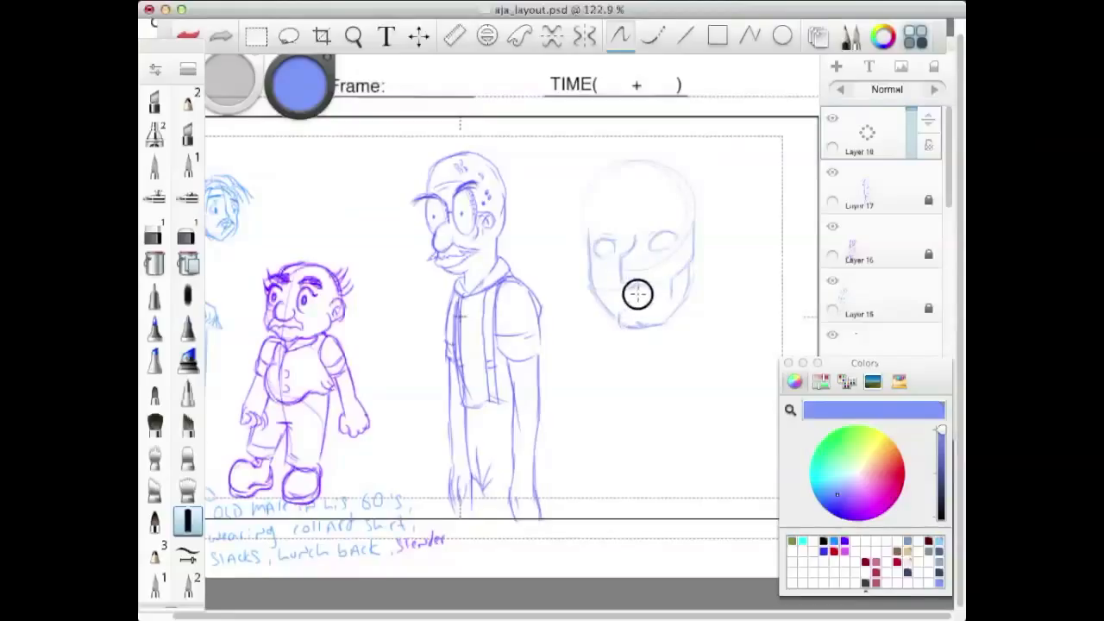
{"action": "left_click_drag", "start_coordinate": [622, 300], "coordinate": [645, 301]}
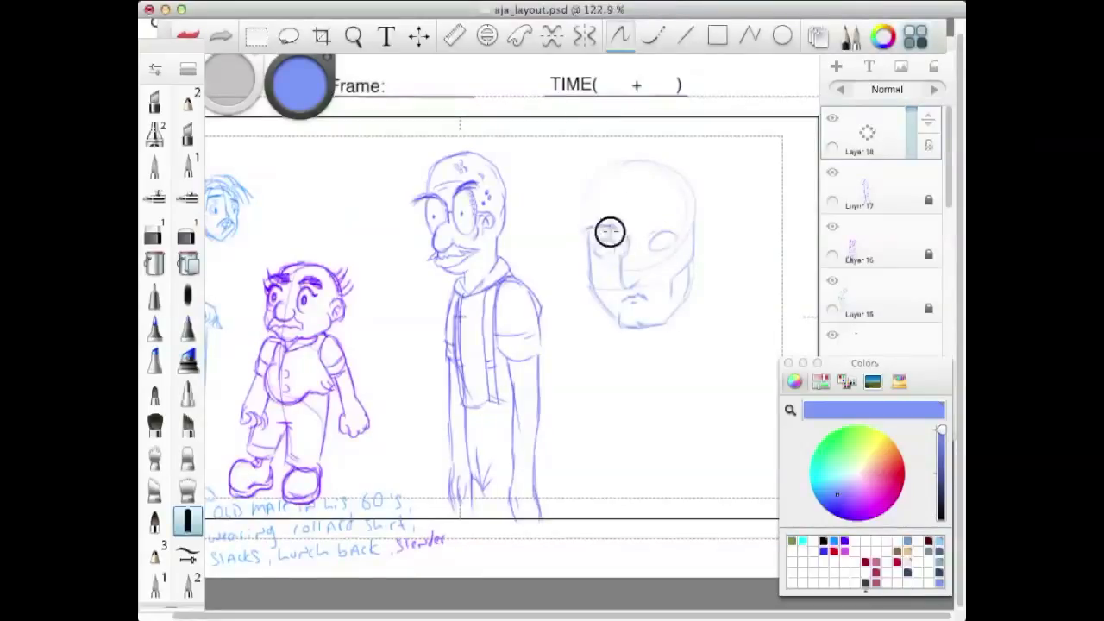
{"action": "left_click_drag", "start_coordinate": [618, 229], "coordinate": [584, 232]}
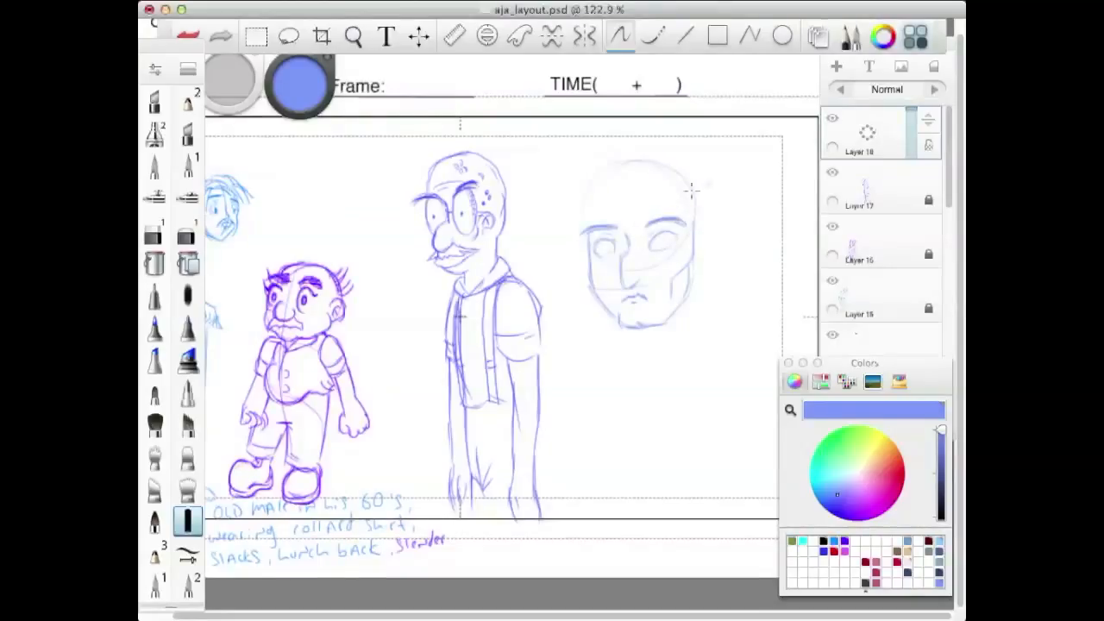
{"action": "left_click_drag", "start_coordinate": [603, 247], "coordinate": [663, 245]}
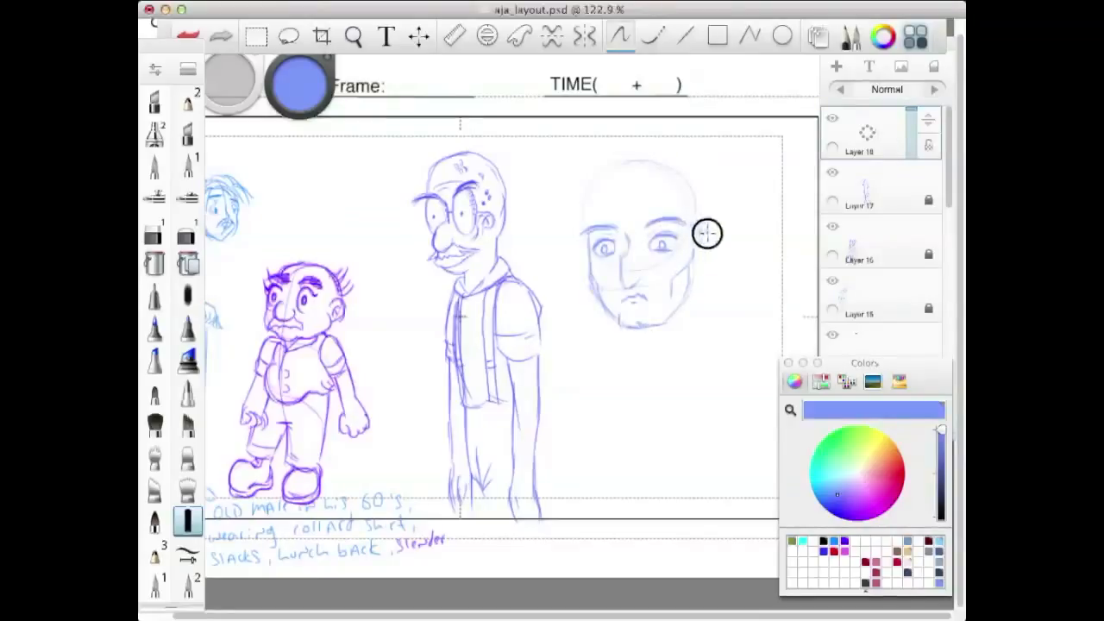
Add the ears and forehead wrinkles to the head and firm up the skull outline.
{"action": "left_click_drag", "start_coordinate": [707, 233], "coordinate": [703, 256]}
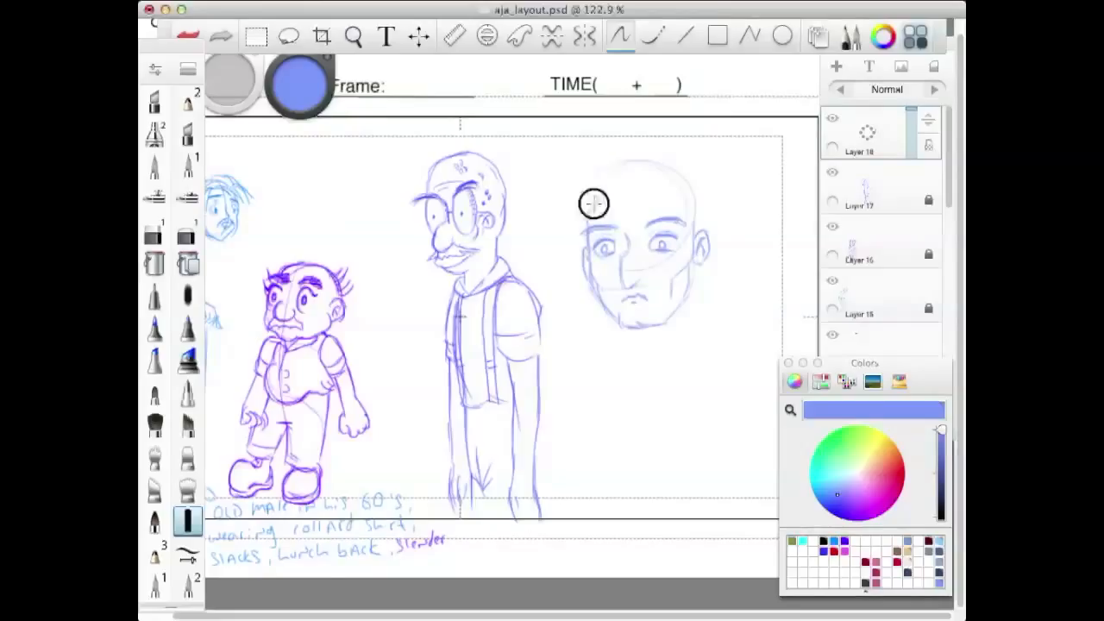
{"action": "left_click_drag", "start_coordinate": [590, 226], "coordinate": [672, 207]}
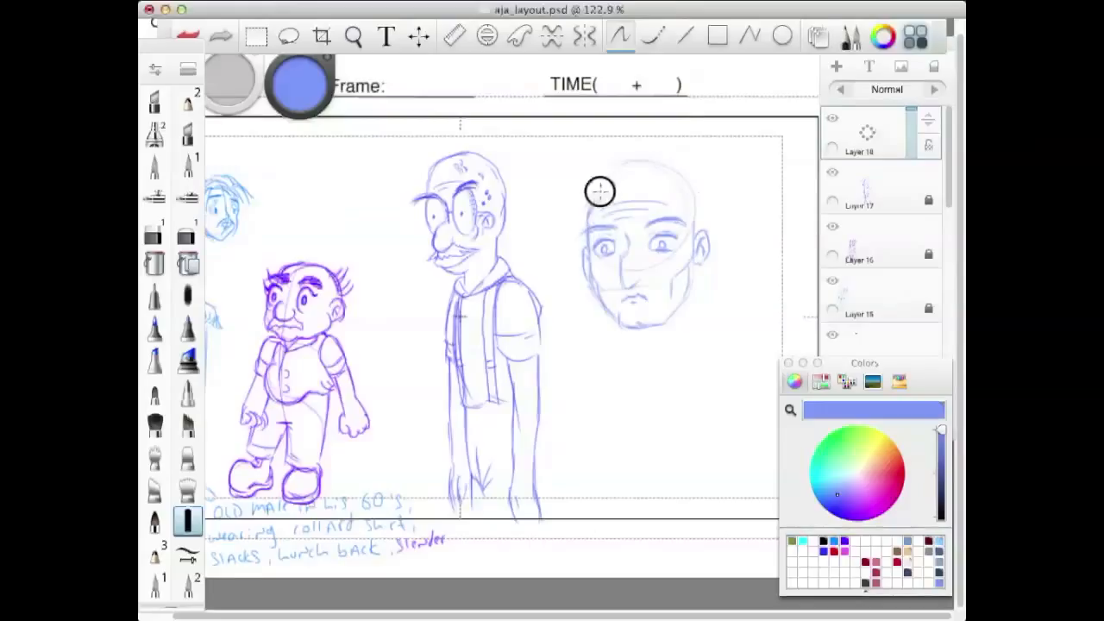
{"action": "mouse_move", "coordinate": [627, 177]}
{"action": "left_mouse_down"}
{"action": "mouse_move", "coordinate": [681, 186]}
{"action": "mouse_move", "coordinate": [659, 181]}
{"action": "mouse_move", "coordinate": [691, 205]}
{"action": "mouse_move", "coordinate": [706, 197]}
{"action": "mouse_move", "coordinate": [686, 190]}
{"action": "mouse_move", "coordinate": [706, 220]}
{"action": "mouse_move", "coordinate": [712, 205]}
{"action": "mouse_move", "coordinate": [696, 337]}
{"action": "left_mouse_up"}
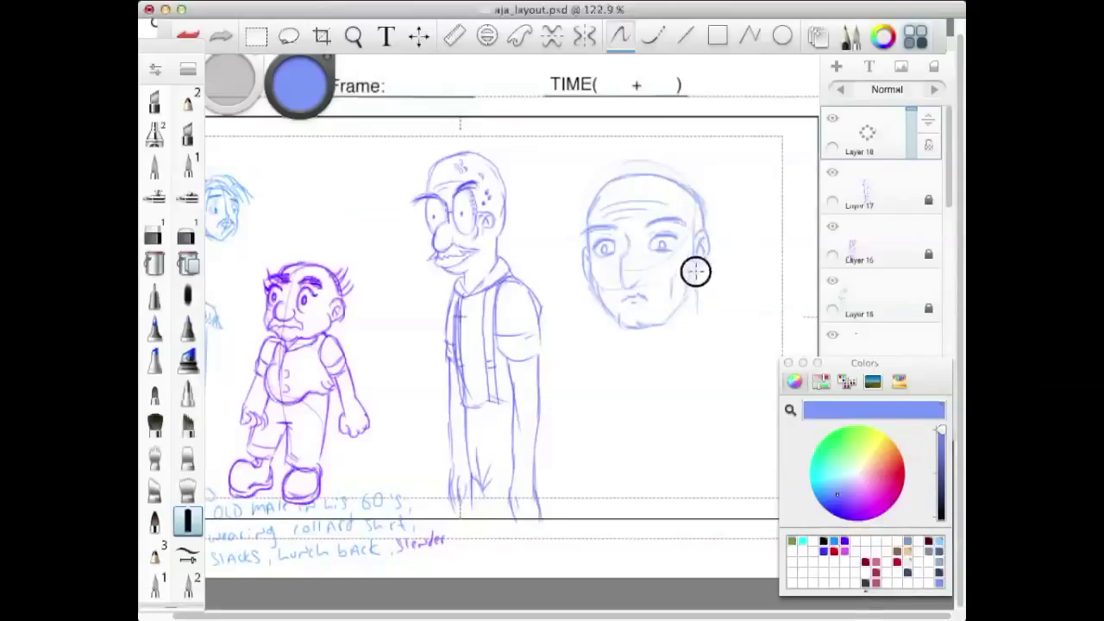
Sketch a thick neck below the head, sloping broad shoulders and the sides of the chest and arms.
{"action": "left_click_drag", "start_coordinate": [694, 271], "coordinate": [700, 356]}
{"action": "left_click_drag", "start_coordinate": [697, 314], "coordinate": [659, 361]}
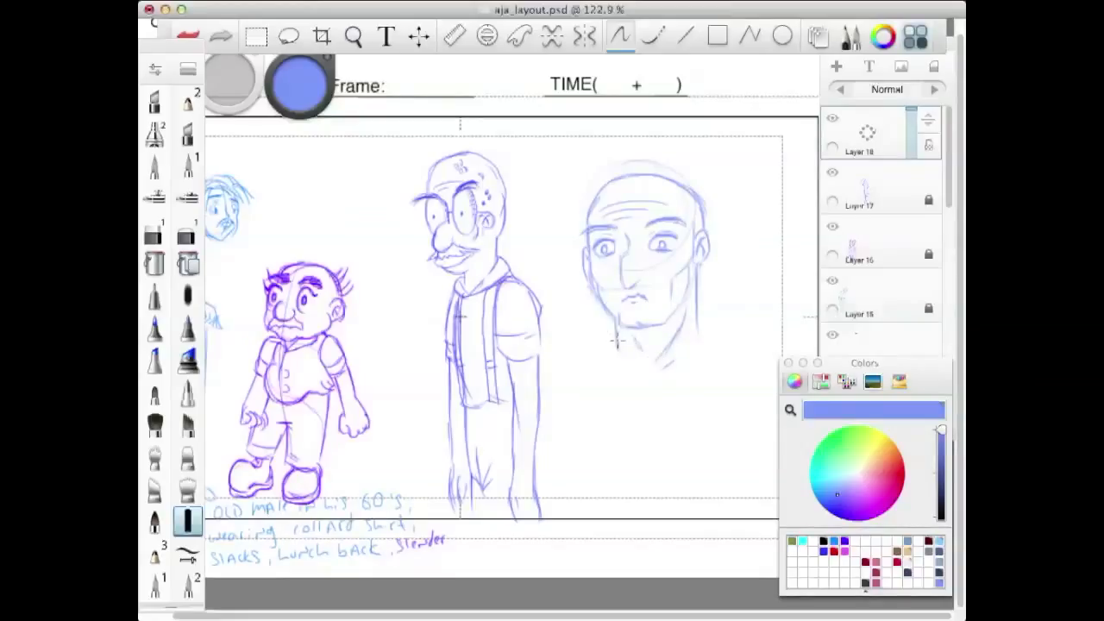
{"action": "left_click_drag", "start_coordinate": [616, 340], "coordinate": [576, 371]}
{"action": "left_click_drag", "start_coordinate": [697, 327], "coordinate": [738, 341]}
{"action": "mouse_move", "coordinate": [583, 371]}
{"action": "left_mouse_down"}
{"action": "mouse_move", "coordinate": [562, 383]}
{"action": "mouse_move", "coordinate": [588, 420]}
{"action": "mouse_move", "coordinate": [592, 475]}
{"action": "left_mouse_up"}
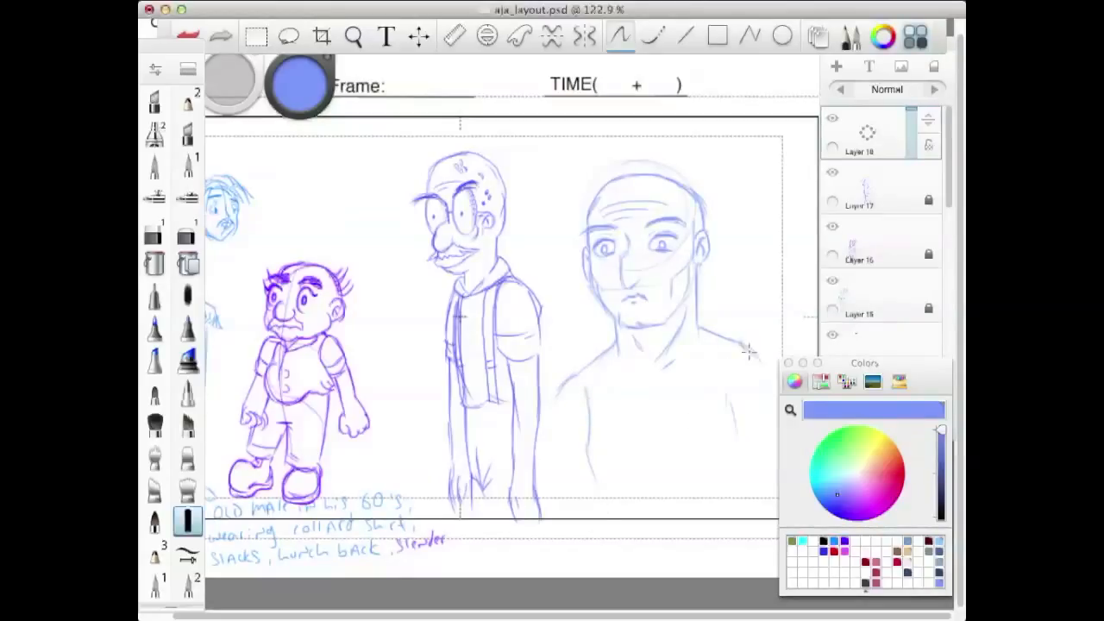
{"action": "mouse_move", "coordinate": [749, 350]}
{"action": "left_mouse_down"}
{"action": "mouse_move", "coordinate": [770, 384]}
{"action": "mouse_move", "coordinate": [735, 455]}
{"action": "left_mouse_up"}
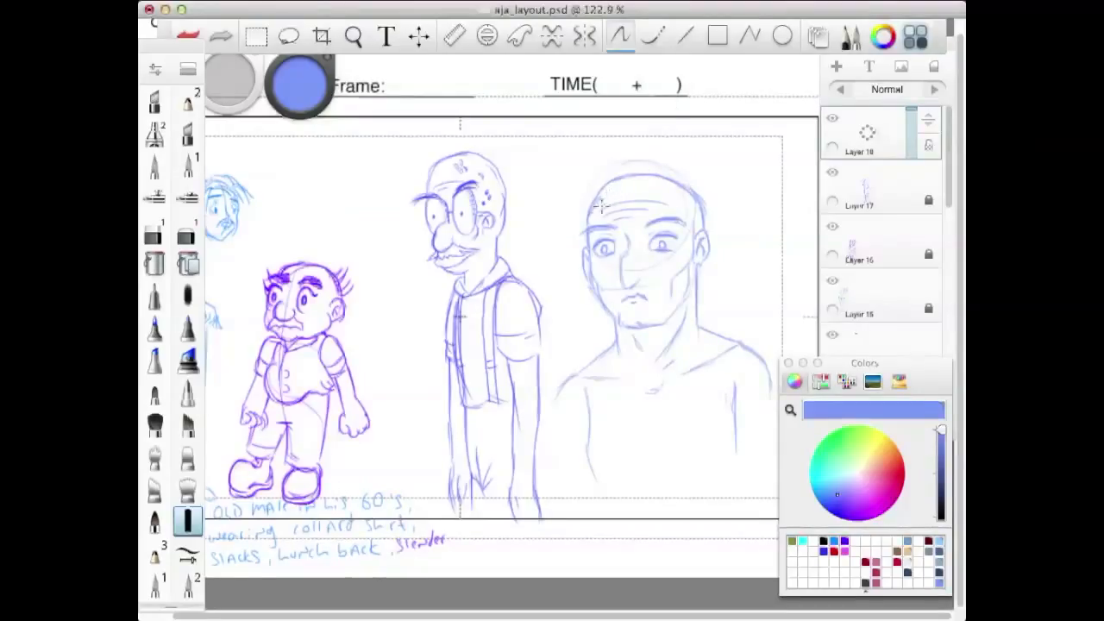
Draw short hair along the top and sides of the head and a collar meeting in a knot below the neck.
{"action": "mouse_move", "coordinate": [597, 209]}
{"action": "left_mouse_down"}
{"action": "mouse_move", "coordinate": [632, 182]}
{"action": "mouse_move", "coordinate": [604, 195]}
{"action": "mouse_move", "coordinate": [622, 203]}
{"action": "mouse_move", "coordinate": [658, 182]}
{"action": "mouse_move", "coordinate": [623, 203]}
{"action": "mouse_move", "coordinate": [670, 201]}
{"action": "left_mouse_up"}
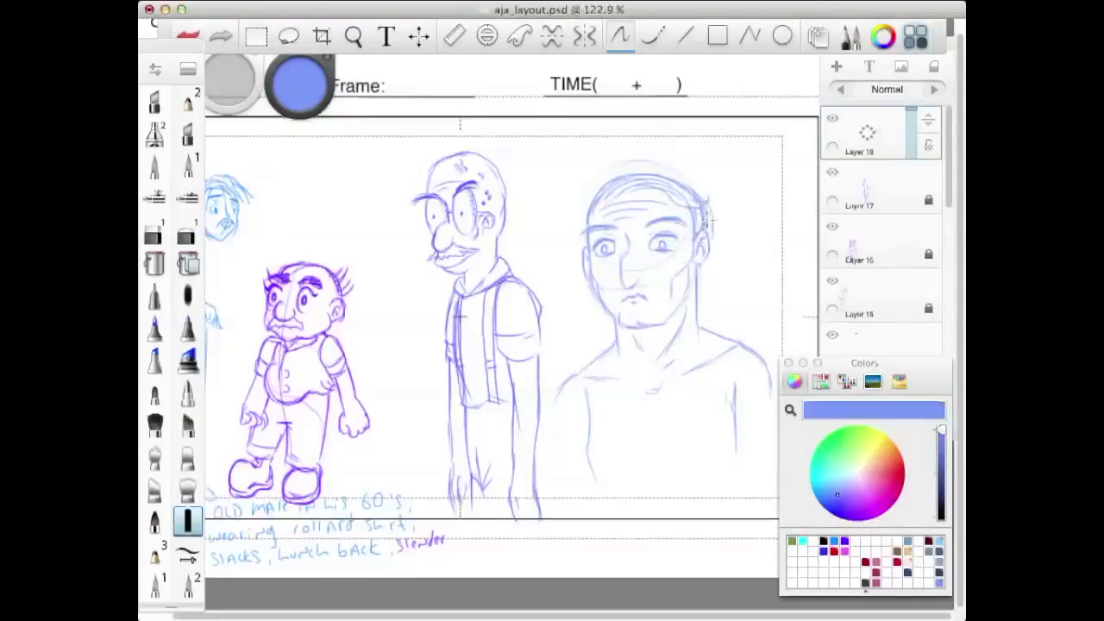
{"action": "left_click_drag", "start_coordinate": [708, 207], "coordinate": [705, 255]}
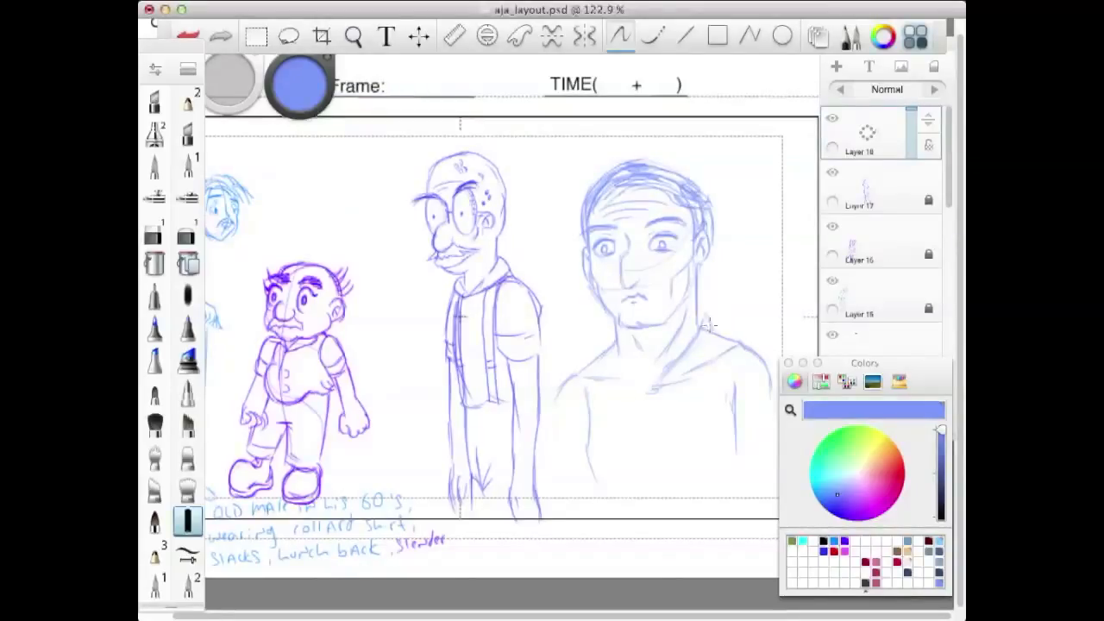
{"action": "mouse_move", "coordinate": [707, 319]}
{"action": "left_mouse_down"}
{"action": "mouse_move", "coordinate": [715, 341]}
{"action": "mouse_move", "coordinate": [681, 378]}
{"action": "left_mouse_up"}
{"action": "mouse_move", "coordinate": [605, 336]}
{"action": "left_mouse_down"}
{"action": "mouse_move", "coordinate": [596, 359]}
{"action": "mouse_move", "coordinate": [653, 390]}
{"action": "left_mouse_up"}
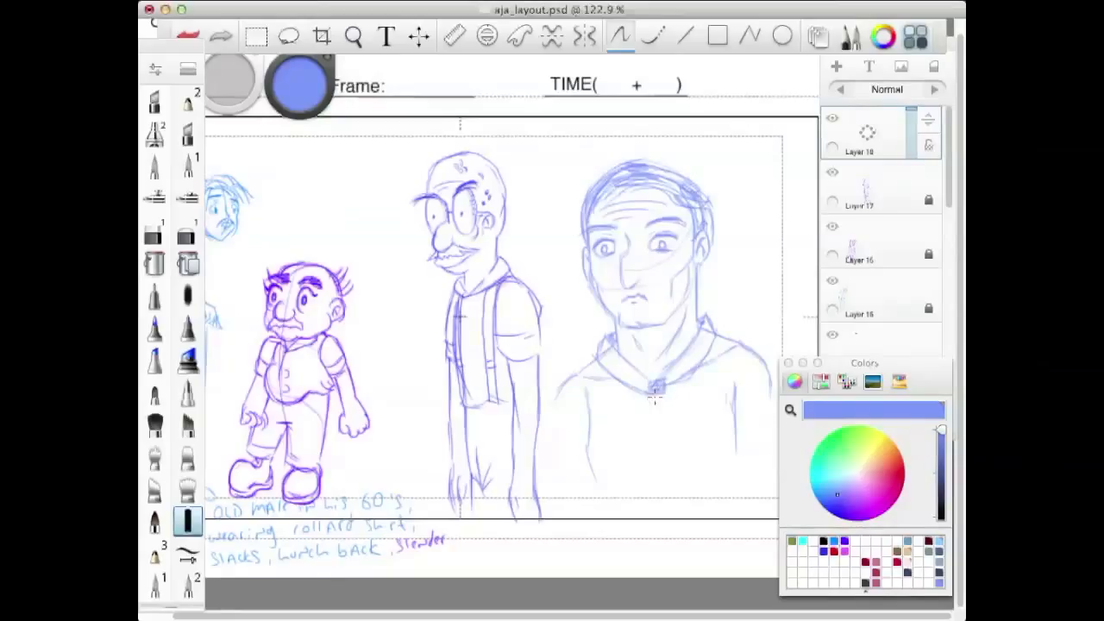
Draw two long strips hanging from the collar knot down the chest and outline the outer edges of both sleeves.
{"action": "left_click_drag", "start_coordinate": [654, 394], "coordinate": [645, 466]}
{"action": "left_click_drag", "start_coordinate": [653, 399], "coordinate": [644, 467]}
{"action": "left_click_drag", "start_coordinate": [655, 395], "coordinate": [671, 497]}
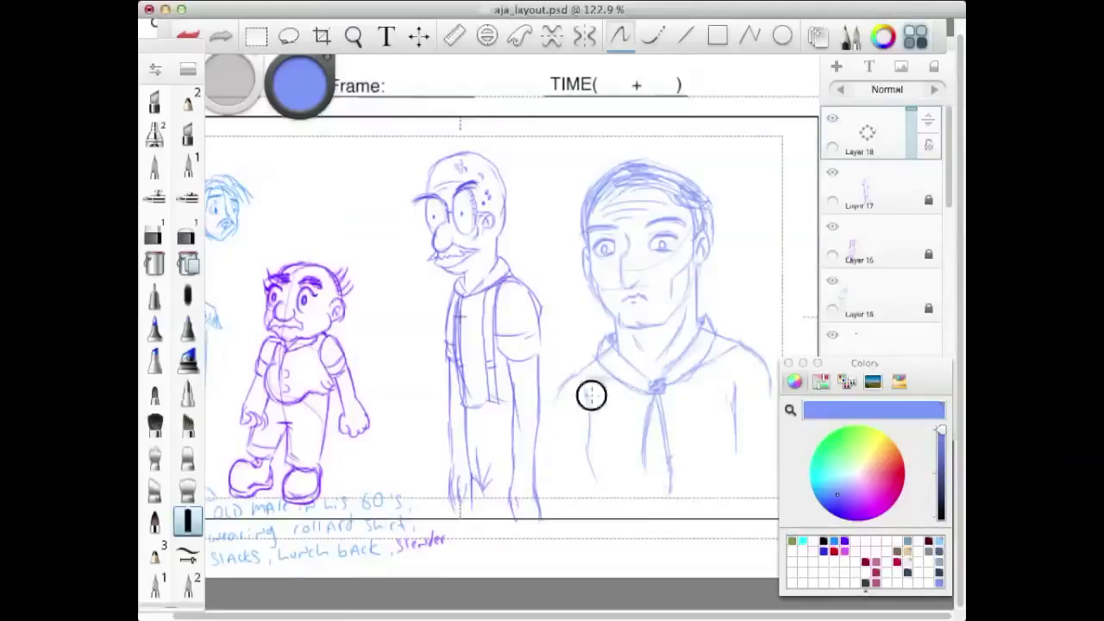
{"action": "left_click_drag", "start_coordinate": [568, 383], "coordinate": [551, 455]}
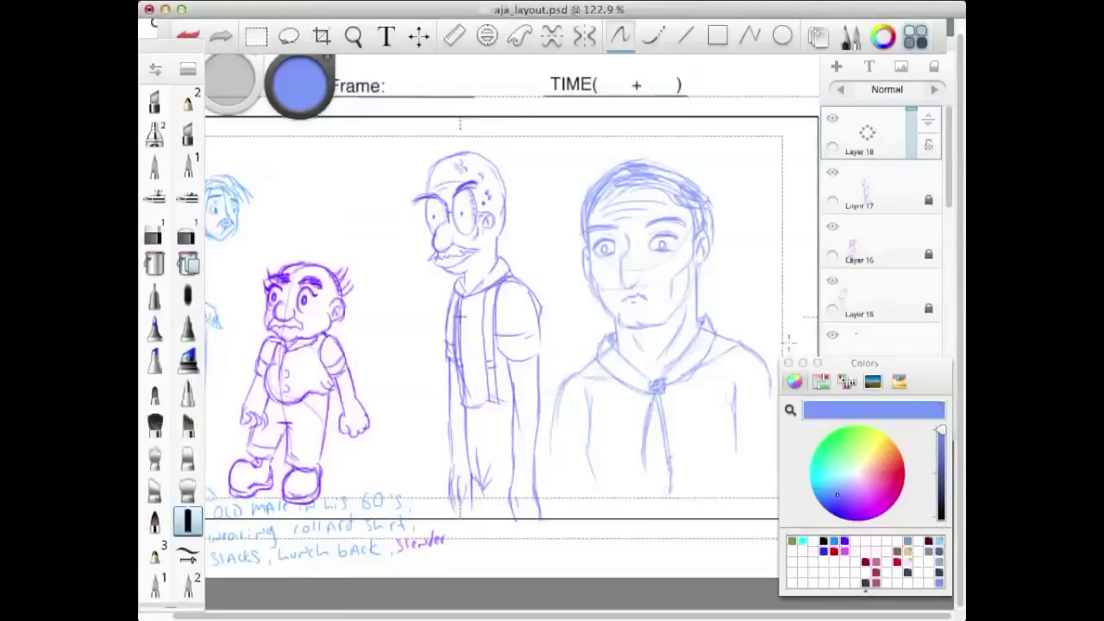
{"action": "left_click_drag", "start_coordinate": [759, 376], "coordinate": [759, 434]}
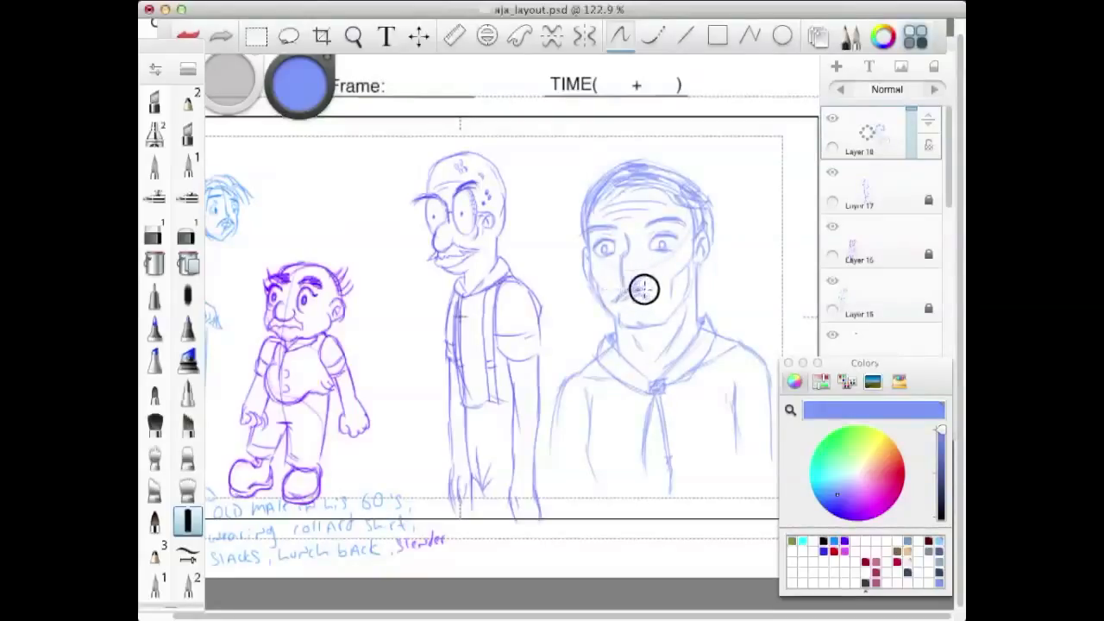
Sketch a thin moustache above the frowning mouth and a goatee on the chin.
{"action": "left_click_drag", "start_coordinate": [644, 290], "coordinate": [655, 300]}
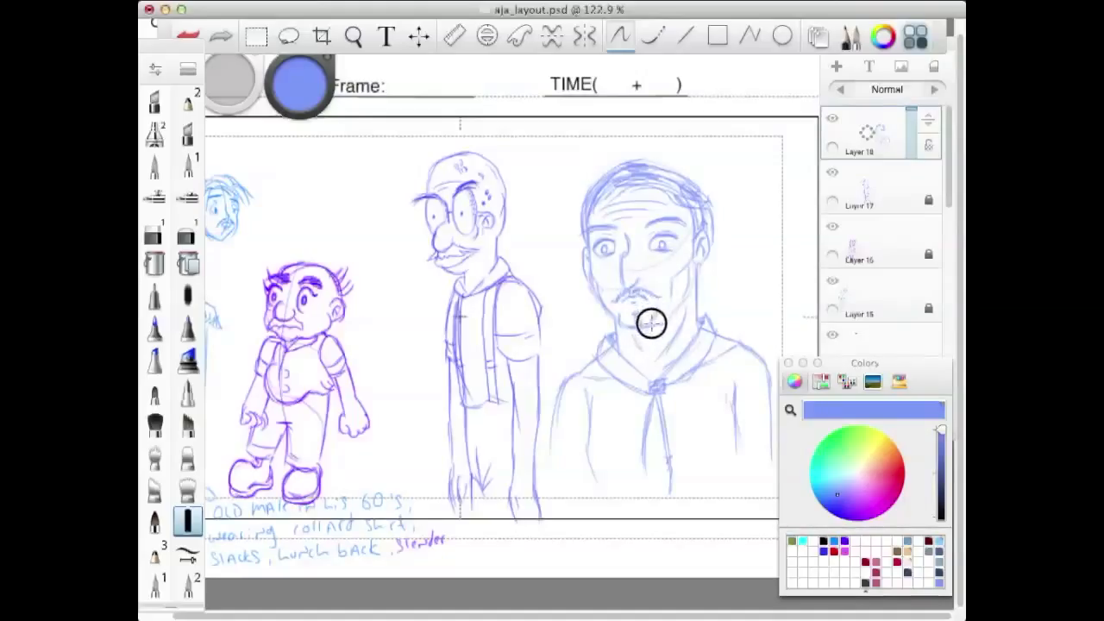
{"action": "mouse_move", "coordinate": [626, 323]}
{"action": "left_mouse_down"}
{"action": "mouse_move", "coordinate": [657, 312]}
{"action": "mouse_move", "coordinate": [645, 326]}
{"action": "mouse_move", "coordinate": [672, 298]}
{"action": "left_mouse_up"}
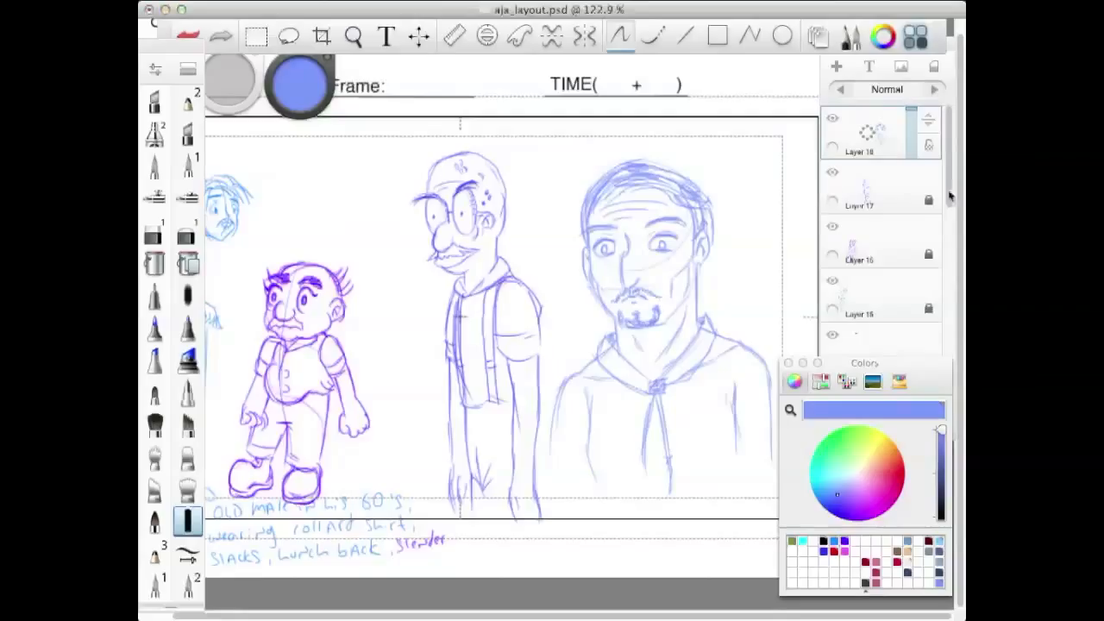
Add a new layer above the bust sketch and trace the jaw, right-hand ear and neck in black.
{"action": "key", "text": "super+shift+n"}
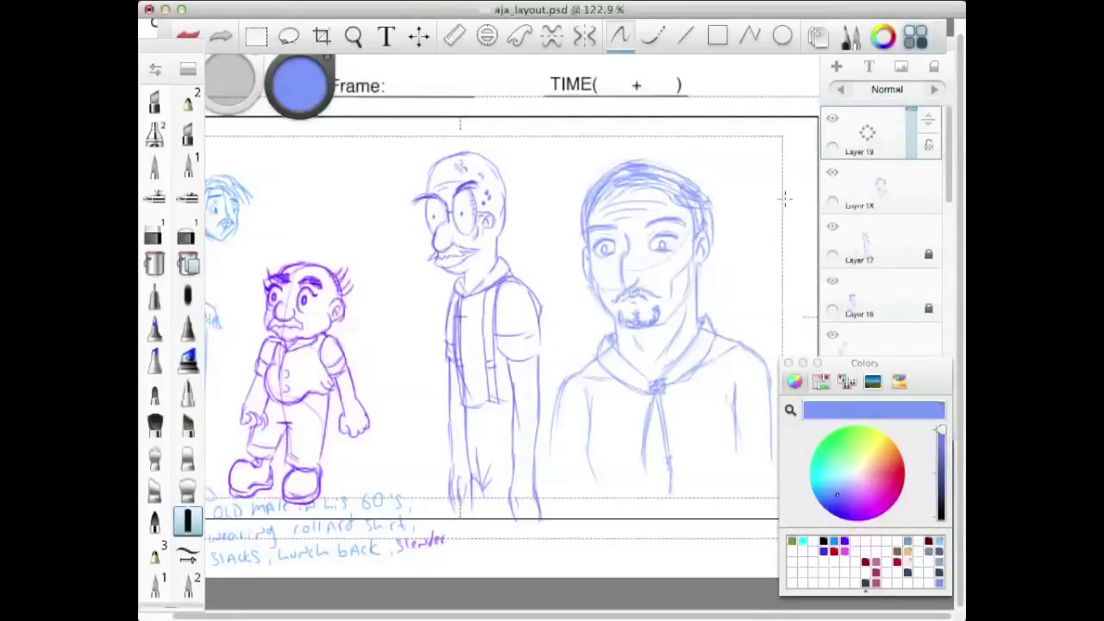
{"action": "left_click_drag", "start_coordinate": [298, 84], "coordinate": [312, 450]}
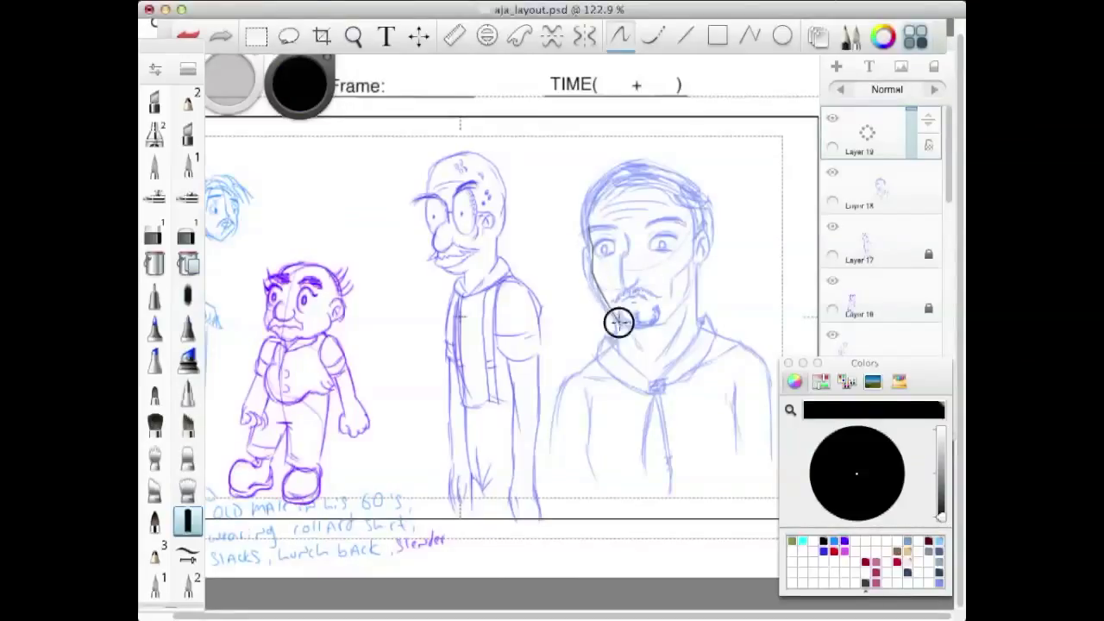
{"action": "mouse_move", "coordinate": [619, 321]}
{"action": "left_mouse_down"}
{"action": "mouse_move", "coordinate": [635, 325]}
{"action": "mouse_move", "coordinate": [683, 298]}
{"action": "left_mouse_up"}
{"action": "mouse_move", "coordinate": [696, 247]}
{"action": "left_mouse_down"}
{"action": "mouse_move", "coordinate": [696, 232]}
{"action": "mouse_move", "coordinate": [710, 246]}
{"action": "mouse_move", "coordinate": [701, 257]}
{"action": "left_mouse_up"}
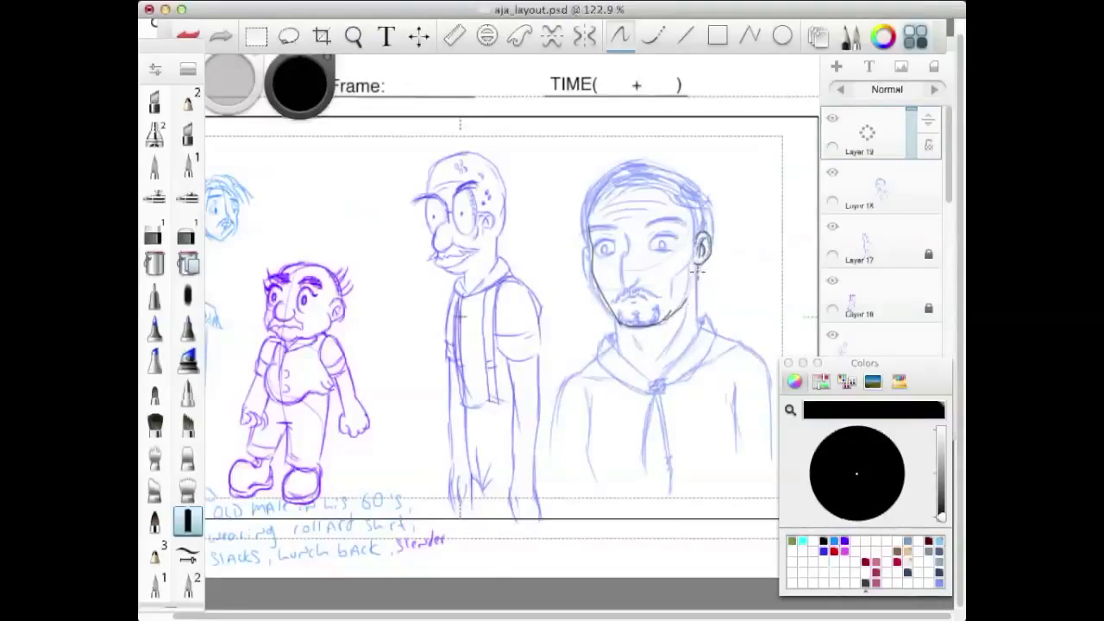
{"action": "left_click_drag", "start_coordinate": [699, 264], "coordinate": [697, 338]}
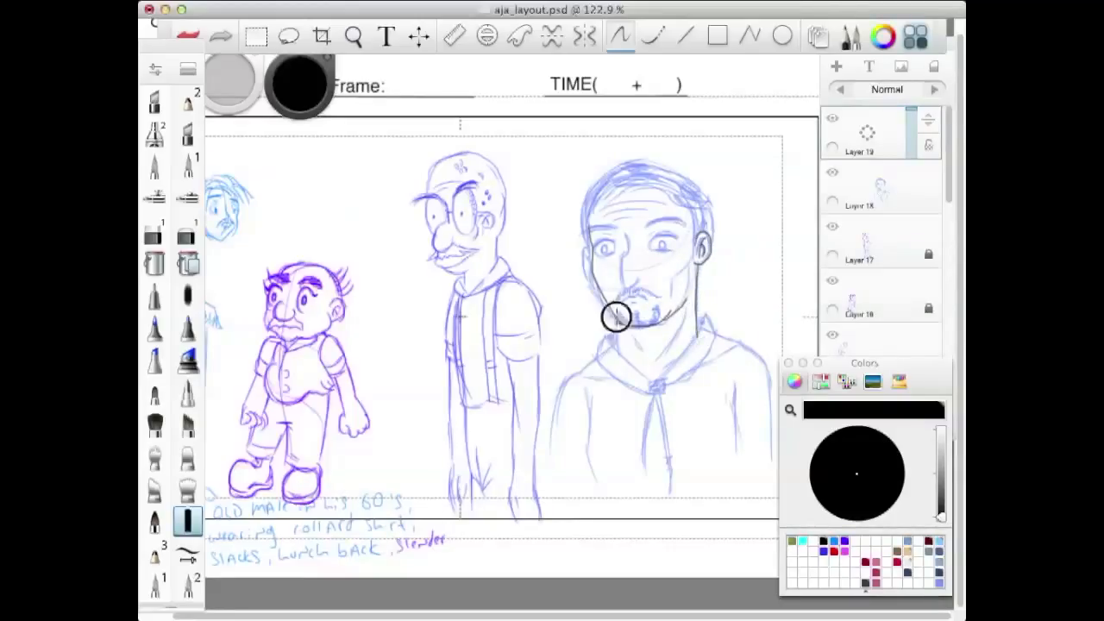
{"action": "left_click_drag", "start_coordinate": [616, 313], "coordinate": [618, 352]}
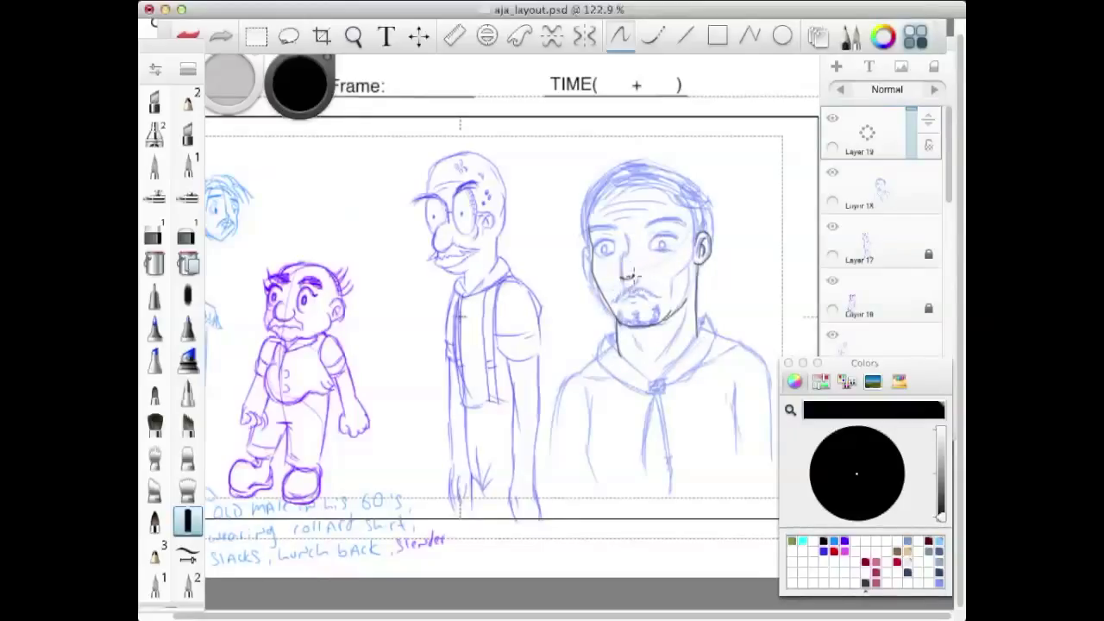
Ink the bust's nose, both eyes with dark pupils, and thick arched eyebrows in black.
{"action": "left_click_drag", "start_coordinate": [636, 267], "coordinate": [640, 274]}
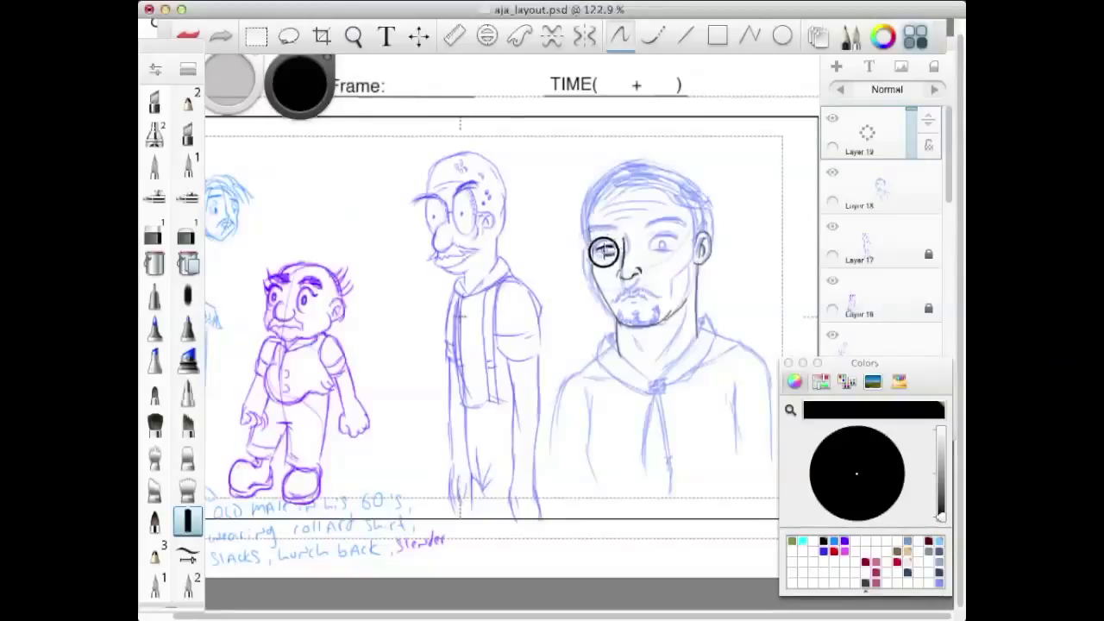
{"action": "left_click_drag", "start_coordinate": [597, 249], "coordinate": [621, 246]}
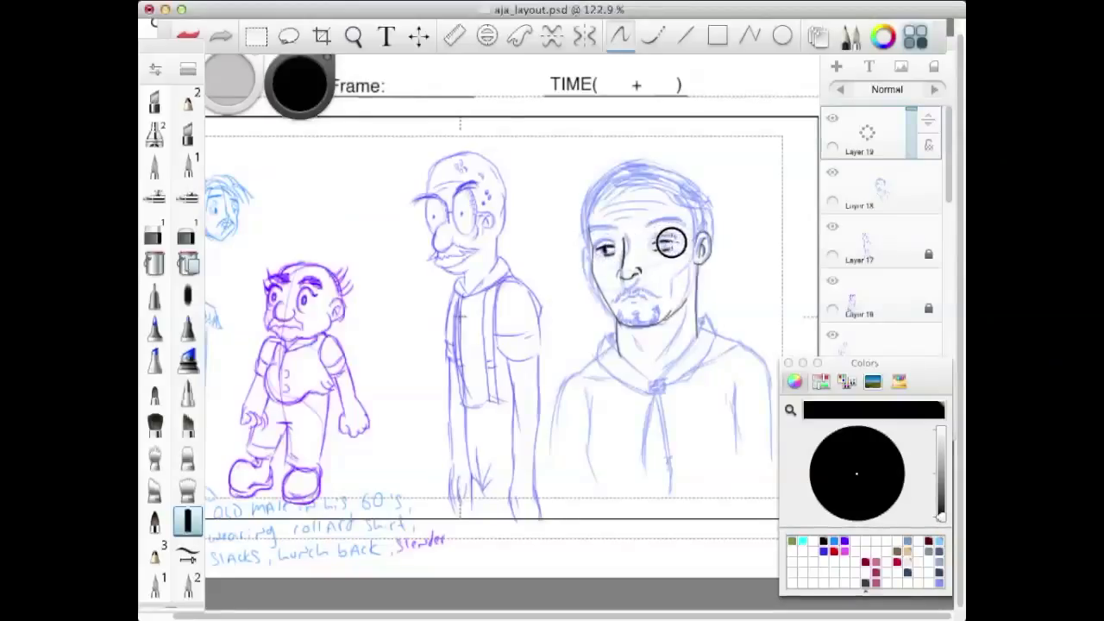
{"action": "left_click_drag", "start_coordinate": [658, 247], "coordinate": [671, 245]}
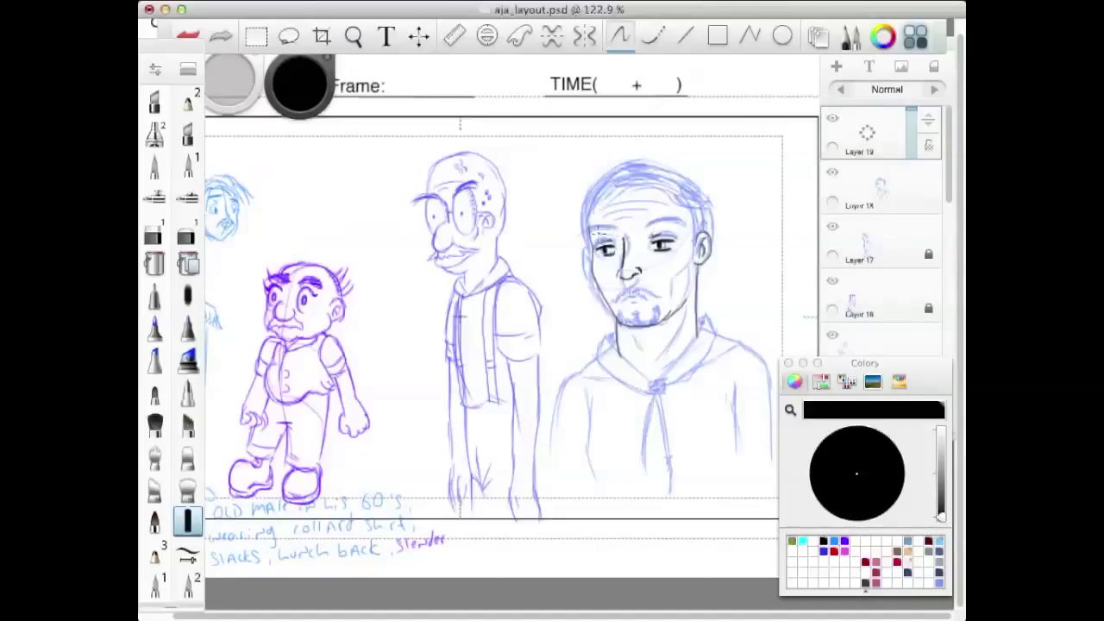
{"action": "left_click_drag", "start_coordinate": [591, 232], "coordinate": [680, 224]}
{"action": "left_click_drag", "start_coordinate": [592, 230], "coordinate": [687, 212]}
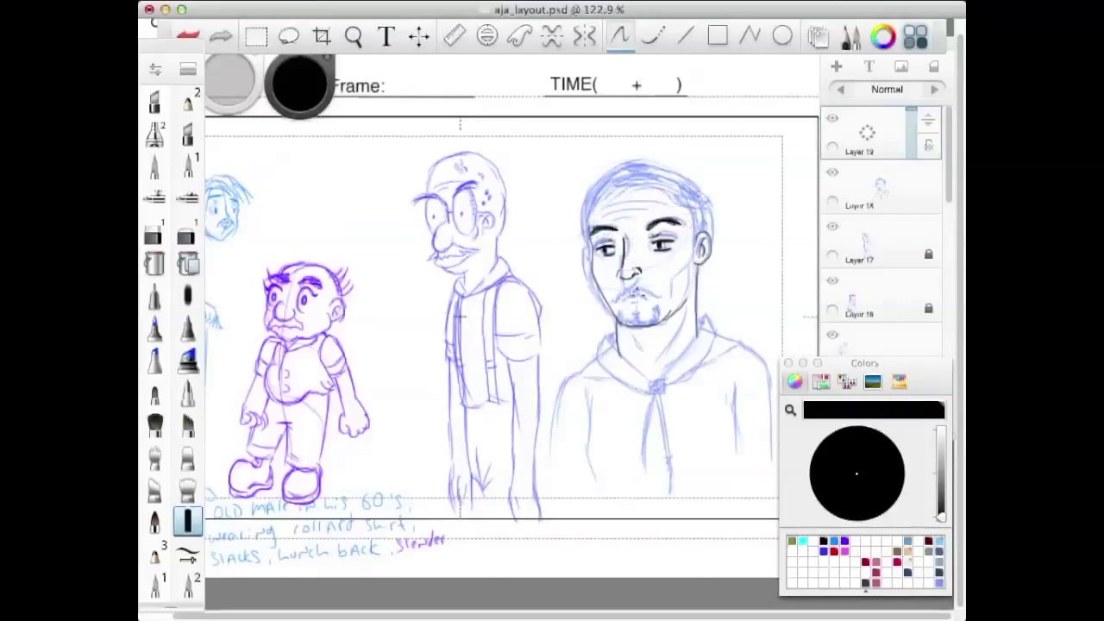
Ink the mouth, a full dark moustache, the cheek shadows along the jaw and the left-hand ear in black.
{"action": "mouse_move", "coordinate": [618, 300]}
{"action": "left_mouse_down"}
{"action": "mouse_move", "coordinate": [644, 294]}
{"action": "mouse_move", "coordinate": [638, 303]}
{"action": "left_mouse_up"}
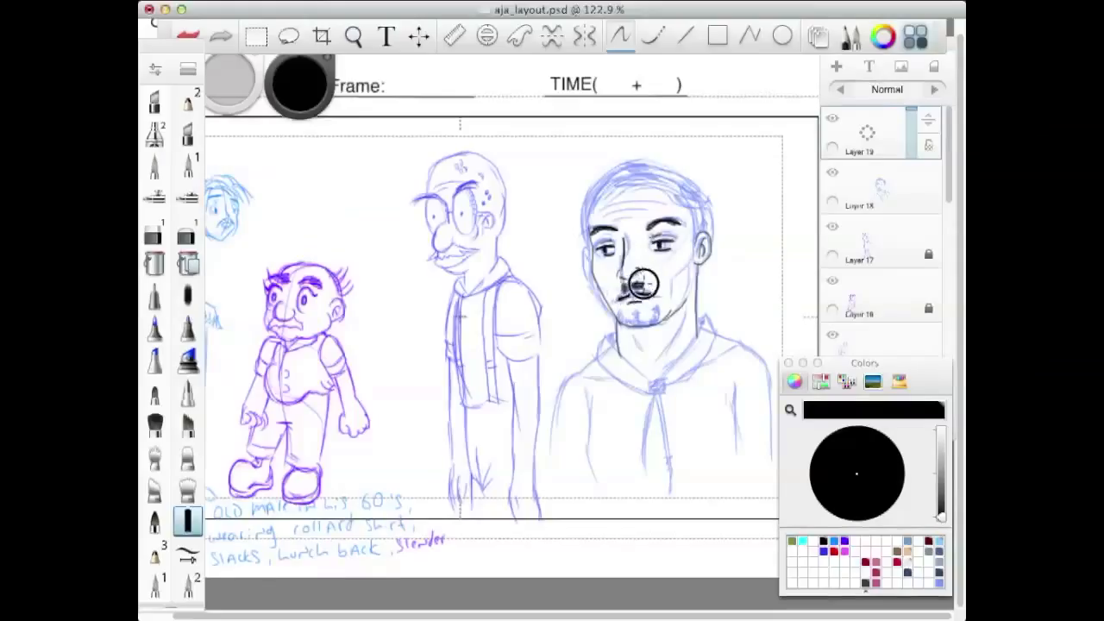
{"action": "mouse_move", "coordinate": [646, 286]}
{"action": "left_mouse_down"}
{"action": "mouse_move", "coordinate": [654, 290]}
{"action": "mouse_move", "coordinate": [612, 295]}
{"action": "left_mouse_up"}
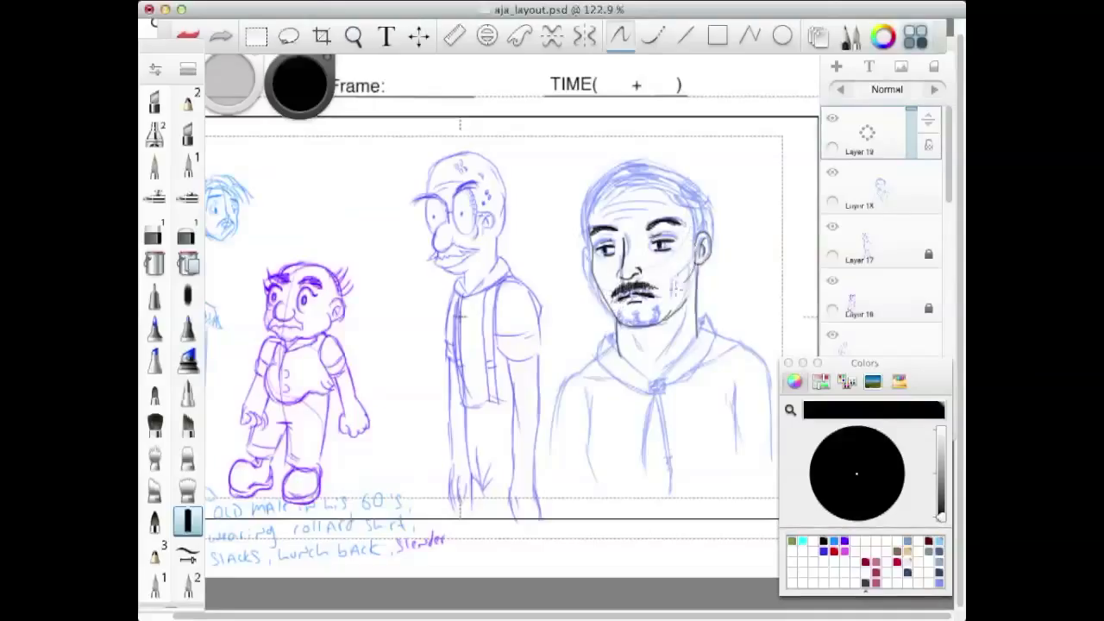
{"action": "mouse_move", "coordinate": [679, 287]}
{"action": "left_mouse_down"}
{"action": "mouse_move", "coordinate": [690, 272]}
{"action": "mouse_move", "coordinate": [673, 303]}
{"action": "left_mouse_up"}
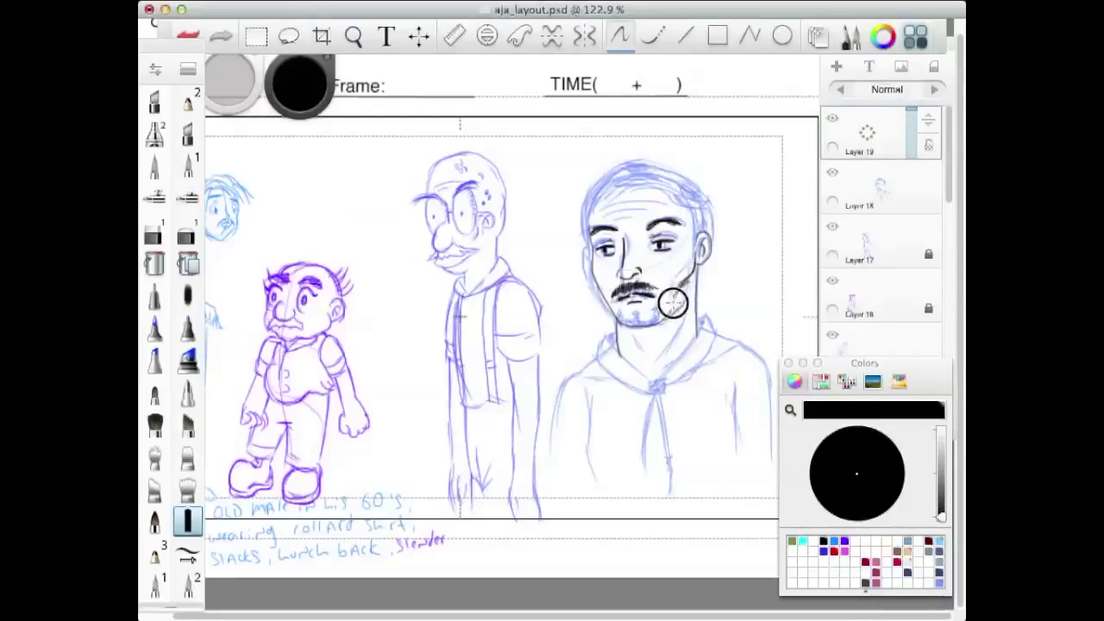
{"action": "mouse_move", "coordinate": [592, 270]}
{"action": "left_mouse_down"}
{"action": "mouse_move", "coordinate": [615, 310]}
{"action": "mouse_move", "coordinate": [608, 297]}
{"action": "left_mouse_up"}
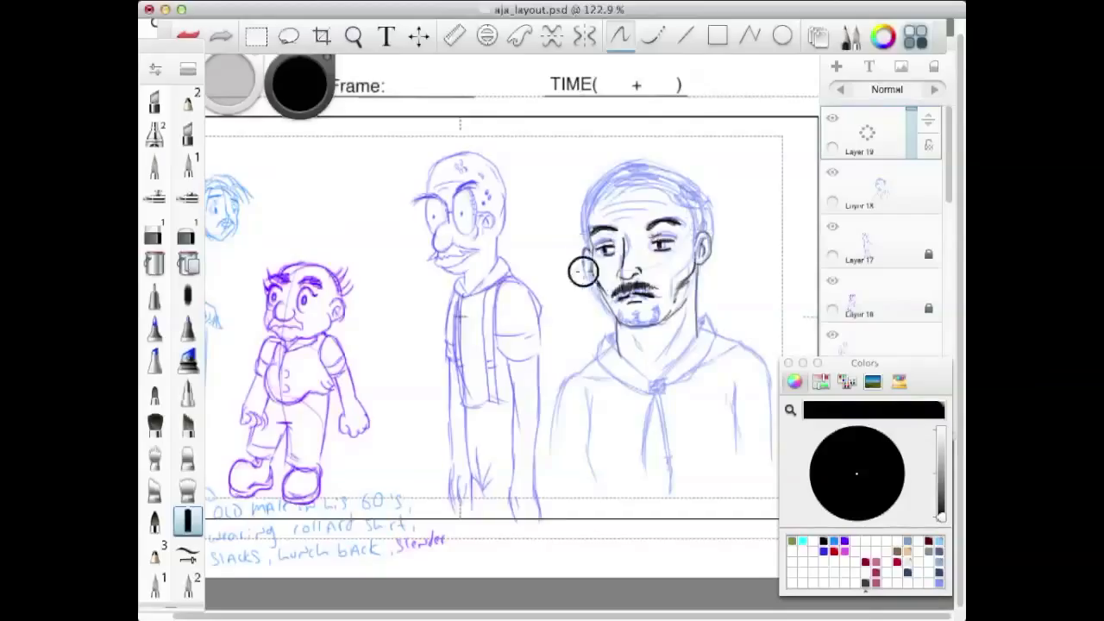
{"action": "left_click_drag", "start_coordinate": [585, 271], "coordinate": [593, 280]}
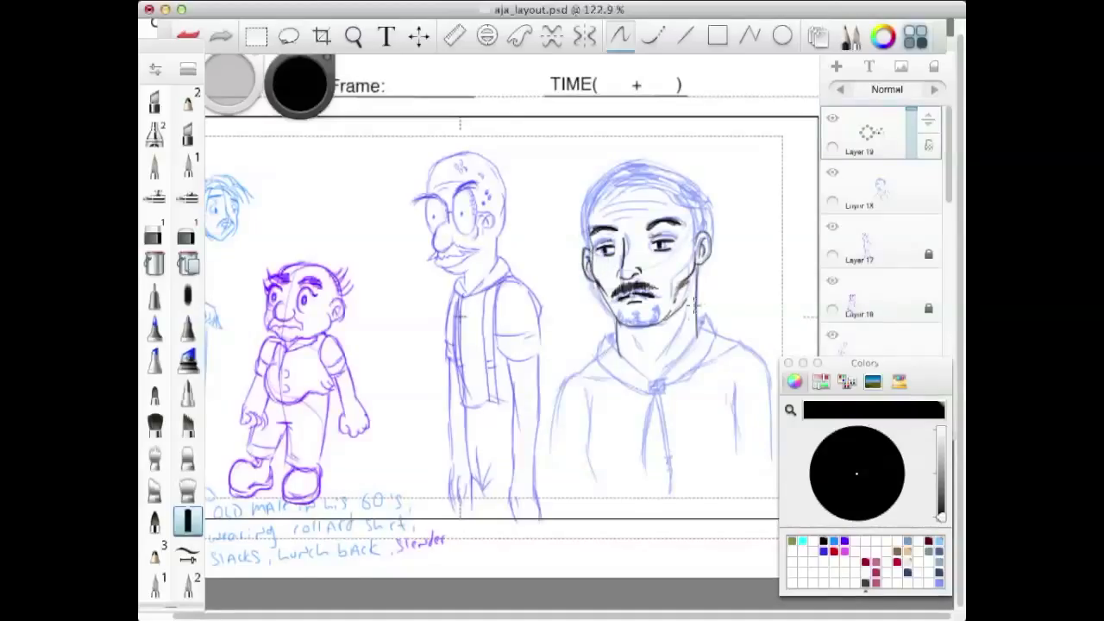
Ink the bust's neckerchief in black, tracing the collar band around the neck, the knot and the hanging ends.
{"action": "left_click_drag", "start_coordinate": [697, 337], "coordinate": [665, 382]}
{"action": "mouse_move", "coordinate": [702, 338]}
{"action": "left_mouse_down"}
{"action": "mouse_move", "coordinate": [703, 365]}
{"action": "mouse_move", "coordinate": [671, 383]}
{"action": "left_mouse_up"}
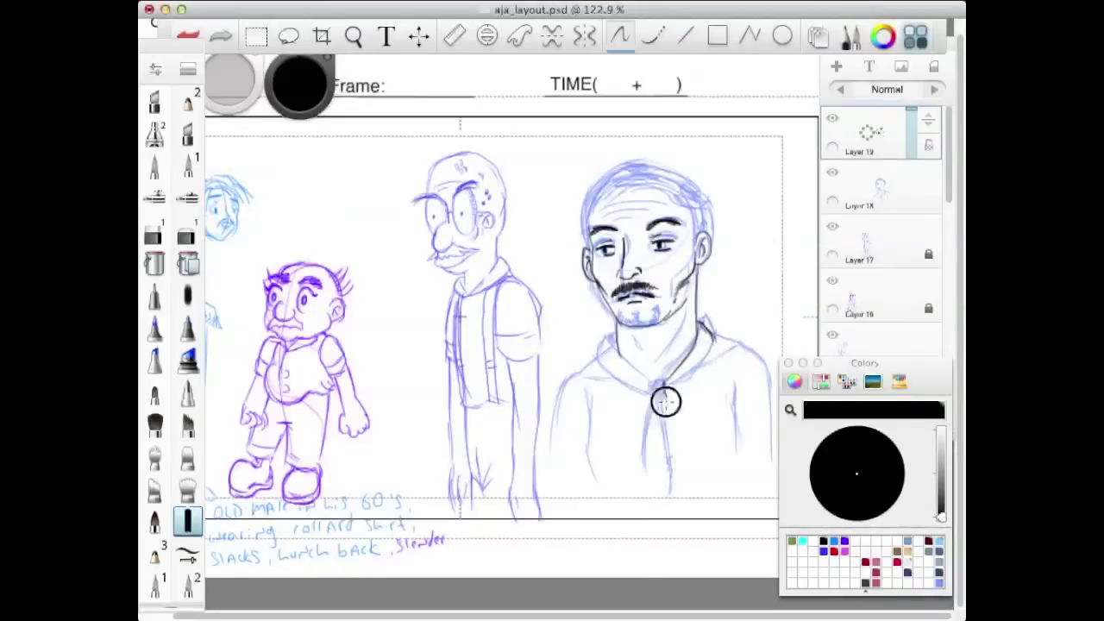
{"action": "mouse_move", "coordinate": [714, 338]}
{"action": "left_mouse_down"}
{"action": "mouse_move", "coordinate": [667, 396]}
{"action": "mouse_move", "coordinate": [688, 387]}
{"action": "left_mouse_up"}
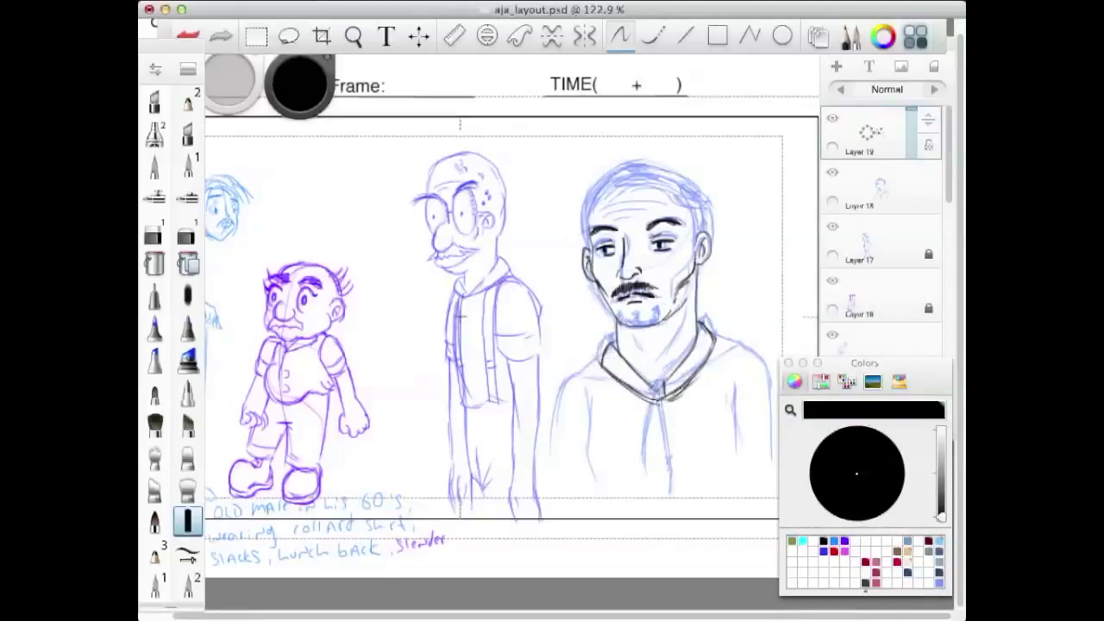
{"action": "mouse_move", "coordinate": [650, 401]}
{"action": "left_mouse_down"}
{"action": "mouse_move", "coordinate": [670, 421]}
{"action": "mouse_move", "coordinate": [654, 422]}
{"action": "mouse_move", "coordinate": [659, 436]}
{"action": "mouse_move", "coordinate": [674, 416]}
{"action": "mouse_move", "coordinate": [658, 482]}
{"action": "left_mouse_up"}
{"action": "mouse_move", "coordinate": [661, 432]}
{"action": "left_mouse_down"}
{"action": "mouse_move", "coordinate": [652, 484]}
{"action": "mouse_move", "coordinate": [659, 476]}
{"action": "mouse_move", "coordinate": [671, 489]}
{"action": "left_mouse_up"}
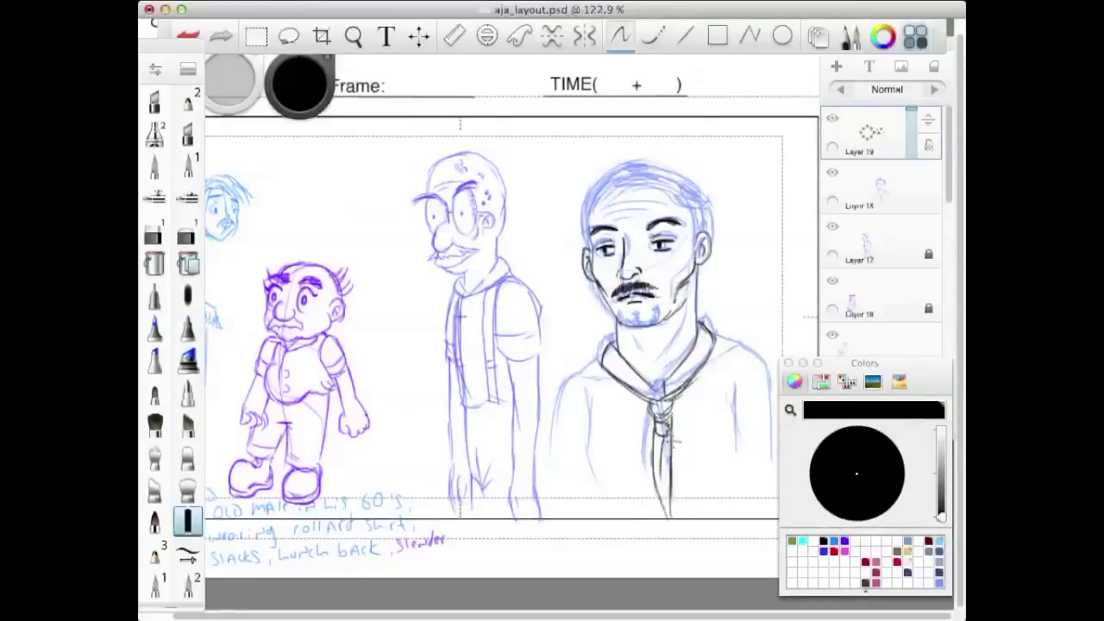
{"action": "left_click_drag", "start_coordinate": [671, 434], "coordinate": [685, 507]}
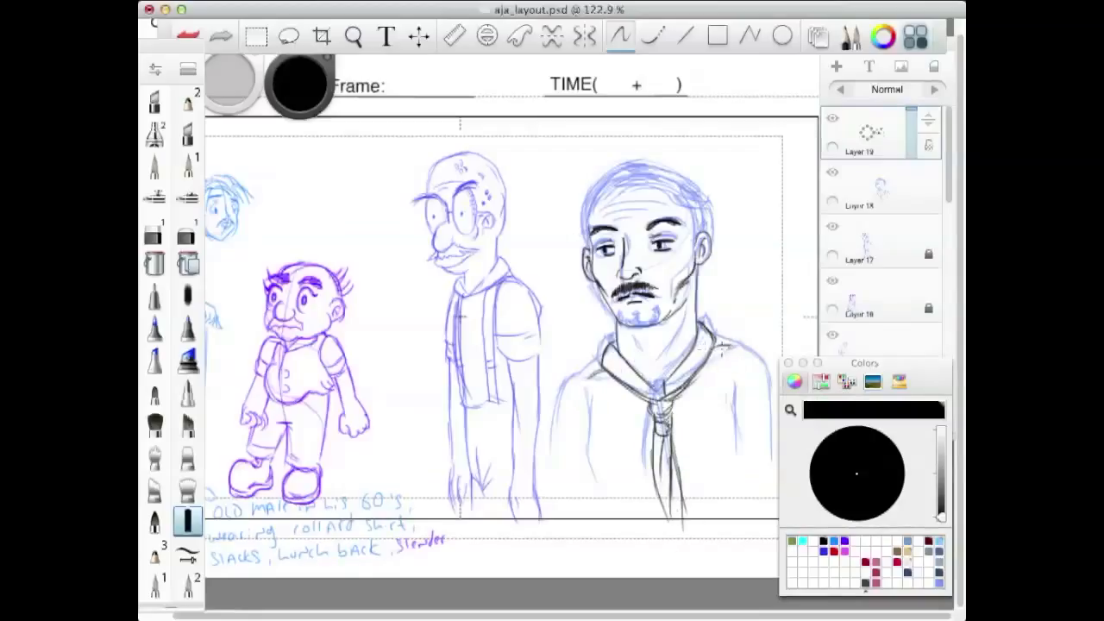
Ink the bust's shoulders and outer arms in black, adding the inner sleeve lines and hatched folds on the chest.
{"action": "left_click_drag", "start_coordinate": [602, 367], "coordinate": [556, 422]}
{"action": "left_click_drag", "start_coordinate": [574, 383], "coordinate": [559, 431]}
{"action": "left_click_drag", "start_coordinate": [572, 390], "coordinate": [552, 500]}
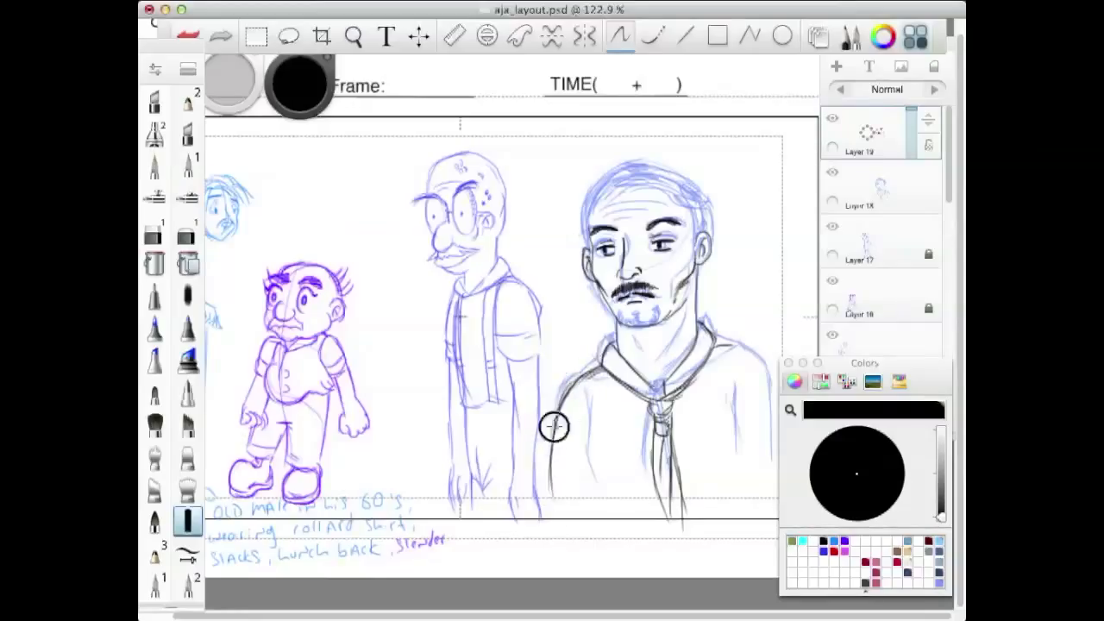
{"action": "left_click_drag", "start_coordinate": [551, 426], "coordinate": [564, 533]}
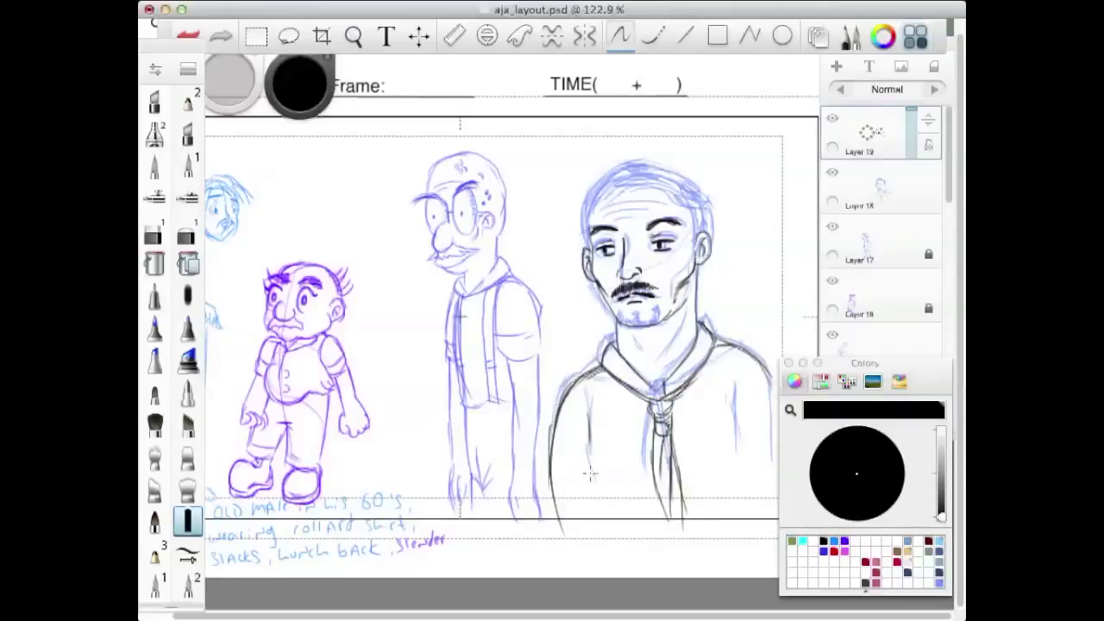
{"action": "mouse_move", "coordinate": [613, 448]}
{"action": "left_mouse_down"}
{"action": "mouse_move", "coordinate": [595, 502]}
{"action": "mouse_move", "coordinate": [592, 476]}
{"action": "mouse_move", "coordinate": [589, 493]}
{"action": "mouse_move", "coordinate": [600, 538]}
{"action": "mouse_move", "coordinate": [589, 471]}
{"action": "mouse_move", "coordinate": [615, 398]}
{"action": "left_mouse_up"}
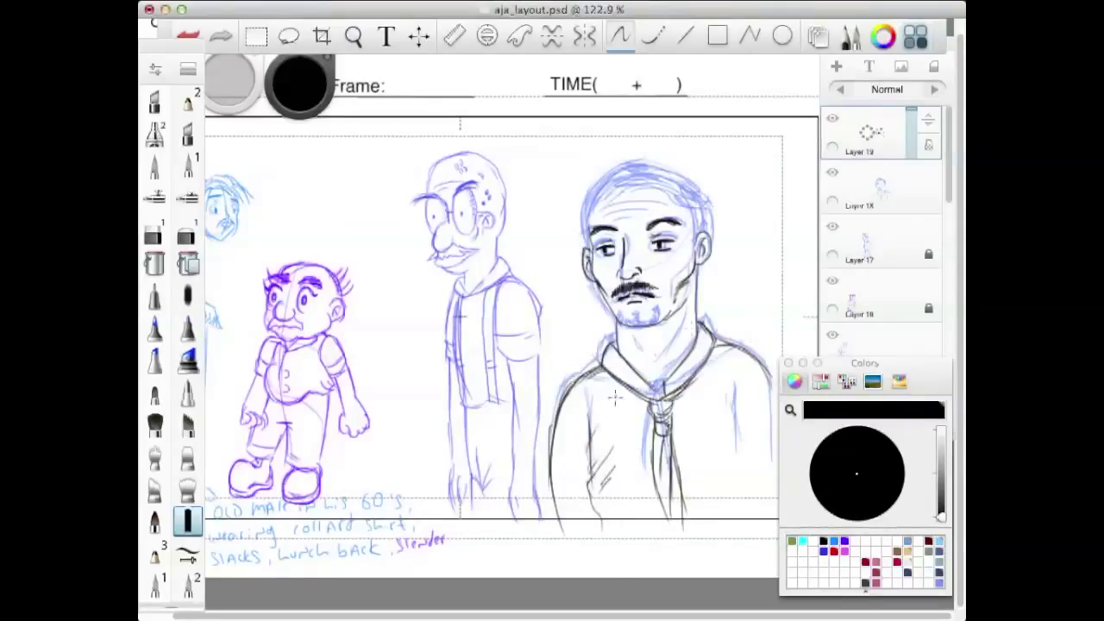
{"action": "mouse_move", "coordinate": [728, 467]}
{"action": "left_mouse_down"}
{"action": "mouse_move", "coordinate": [700, 498]}
{"action": "mouse_move", "coordinate": [715, 504]}
{"action": "left_mouse_up"}
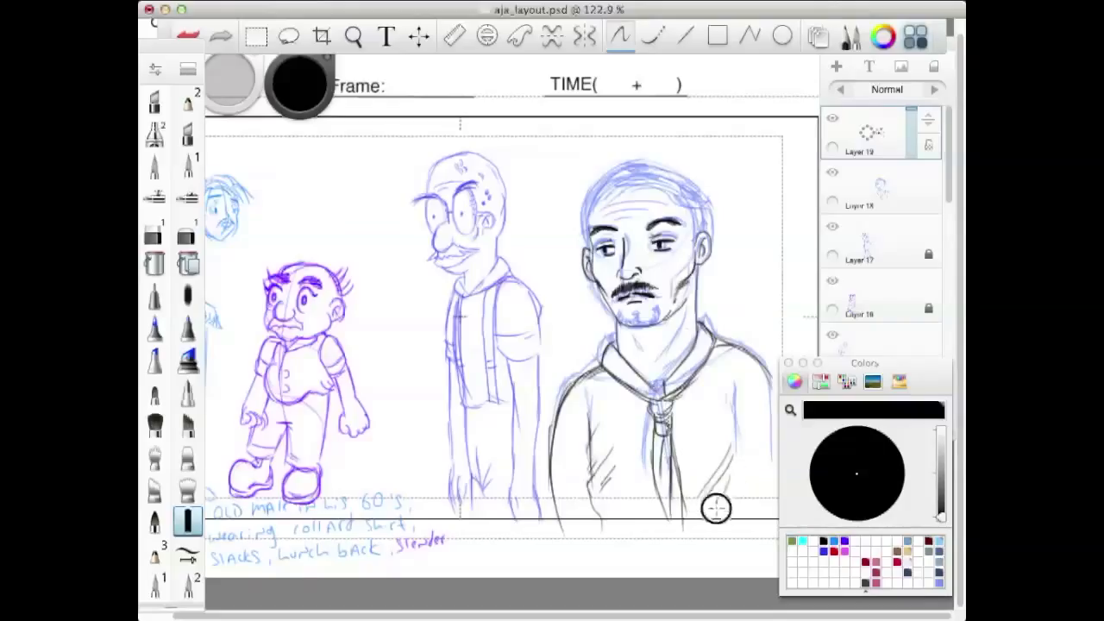
{"action": "left_click_drag", "start_coordinate": [737, 413], "coordinate": [735, 477]}
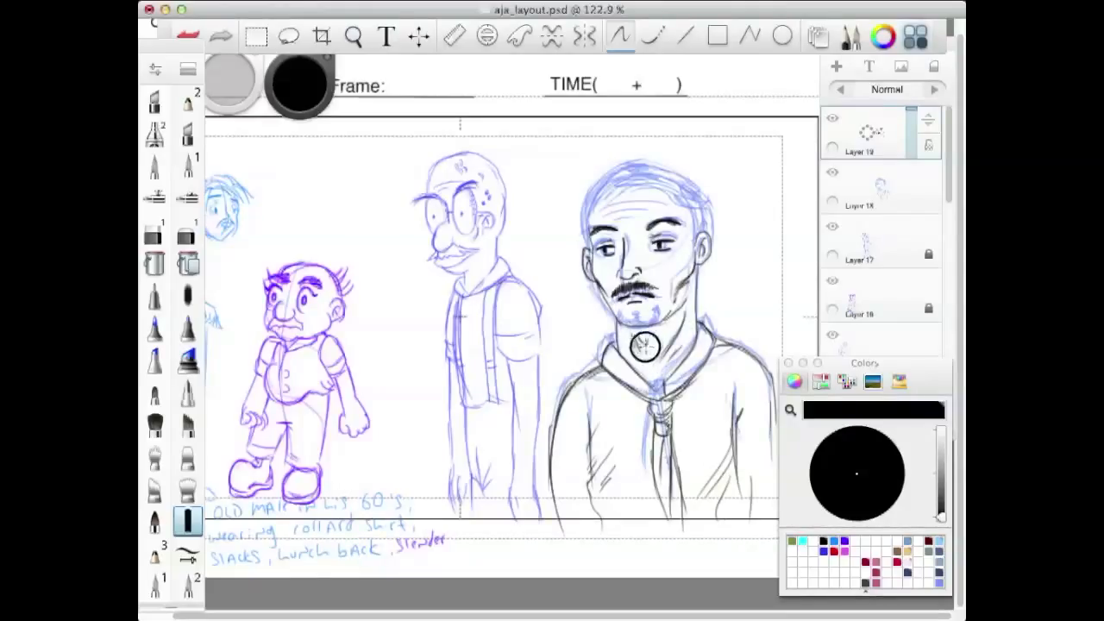
Ink the throat marks, the top of the skull and the dark receding hair filled in along both sides of the head.
{"action": "left_click_drag", "start_coordinate": [651, 334], "coordinate": [646, 347]}
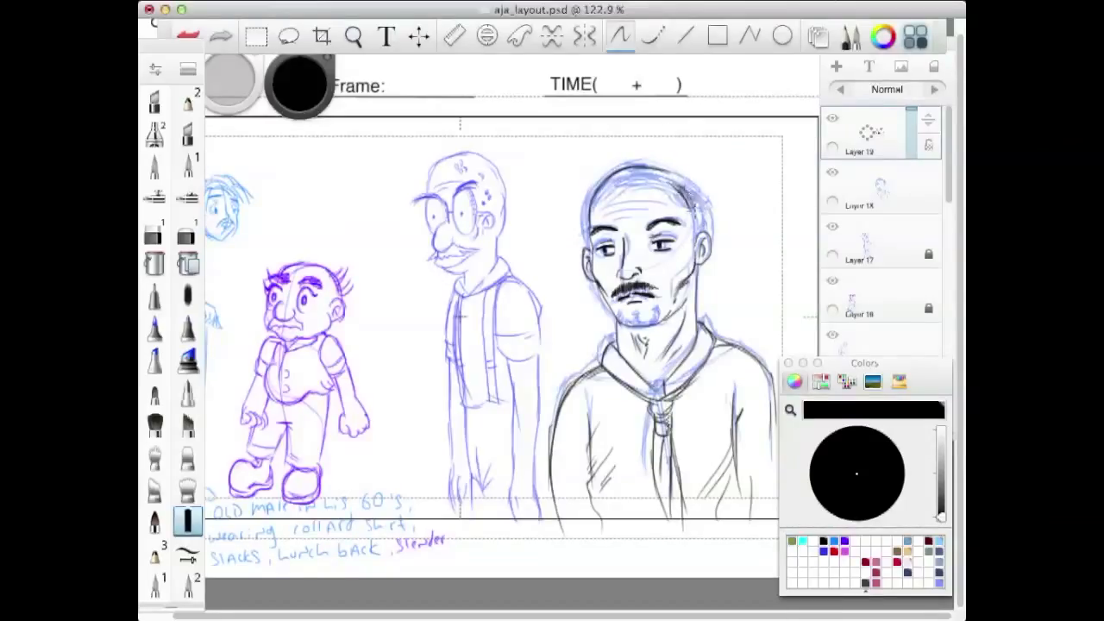
{"action": "mouse_move", "coordinate": [680, 182]}
{"action": "left_mouse_down"}
{"action": "mouse_move", "coordinate": [708, 209]}
{"action": "mouse_move", "coordinate": [704, 226]}
{"action": "mouse_move", "coordinate": [698, 198]}
{"action": "mouse_move", "coordinate": [702, 227]}
{"action": "mouse_move", "coordinate": [697, 197]}
{"action": "mouse_move", "coordinate": [705, 207]}
{"action": "mouse_move", "coordinate": [690, 196]}
{"action": "left_mouse_up"}
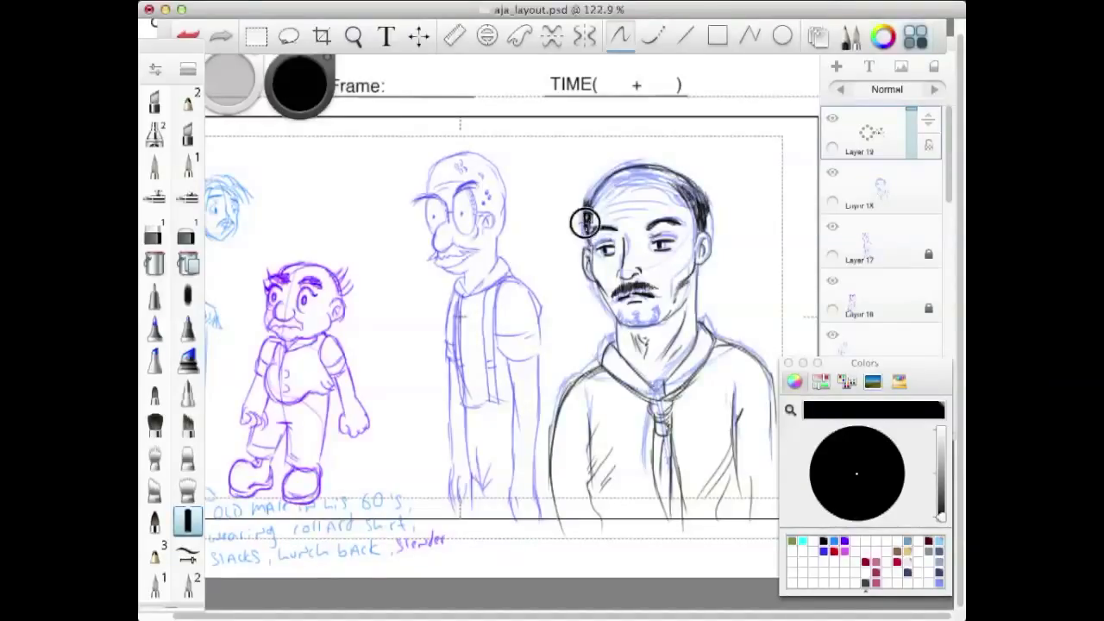
{"action": "left_click_drag", "start_coordinate": [588, 224], "coordinate": [592, 249]}
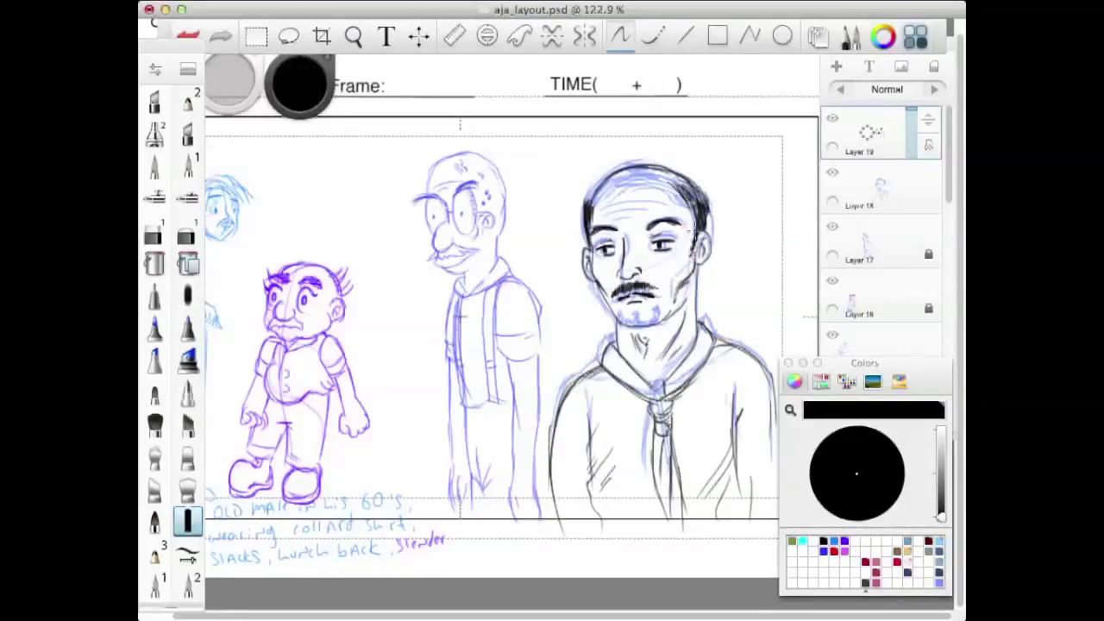
{"action": "mouse_move", "coordinate": [695, 234]}
{"action": "left_mouse_down"}
{"action": "mouse_move", "coordinate": [690, 247]}
{"action": "mouse_move", "coordinate": [698, 233]}
{"action": "left_mouse_up"}
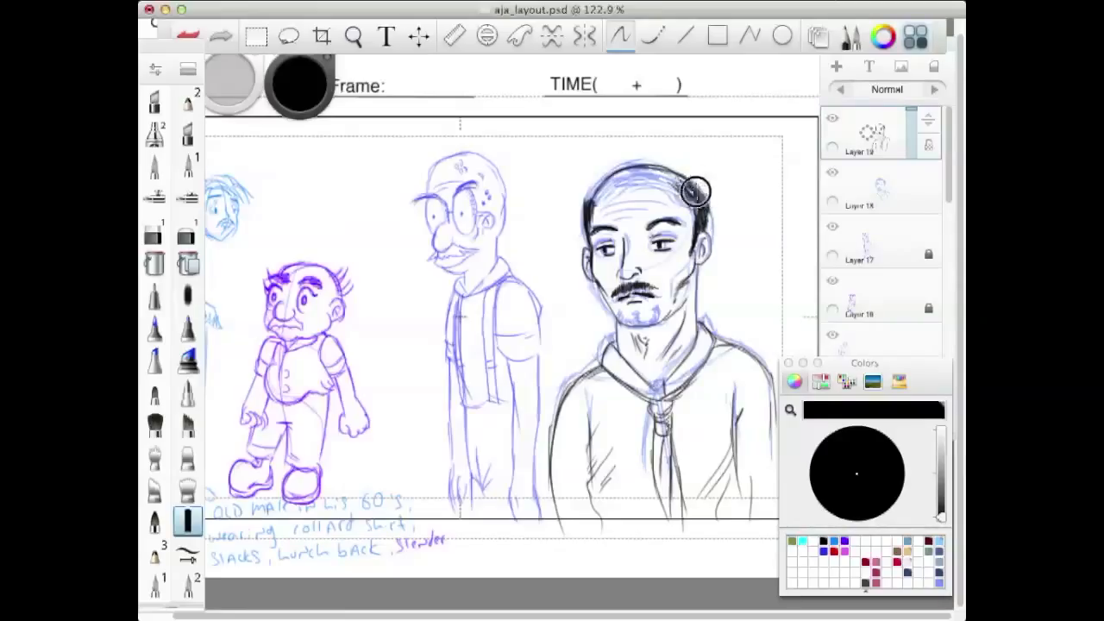
{"action": "mouse_move", "coordinate": [691, 182]}
{"action": "left_mouse_down"}
{"action": "mouse_move", "coordinate": [712, 182]}
{"action": "mouse_move", "coordinate": [709, 212]}
{"action": "mouse_move", "coordinate": [702, 191]}
{"action": "mouse_move", "coordinate": [710, 222]}
{"action": "mouse_move", "coordinate": [711, 212]}
{"action": "mouse_move", "coordinate": [701, 265]}
{"action": "left_mouse_up"}
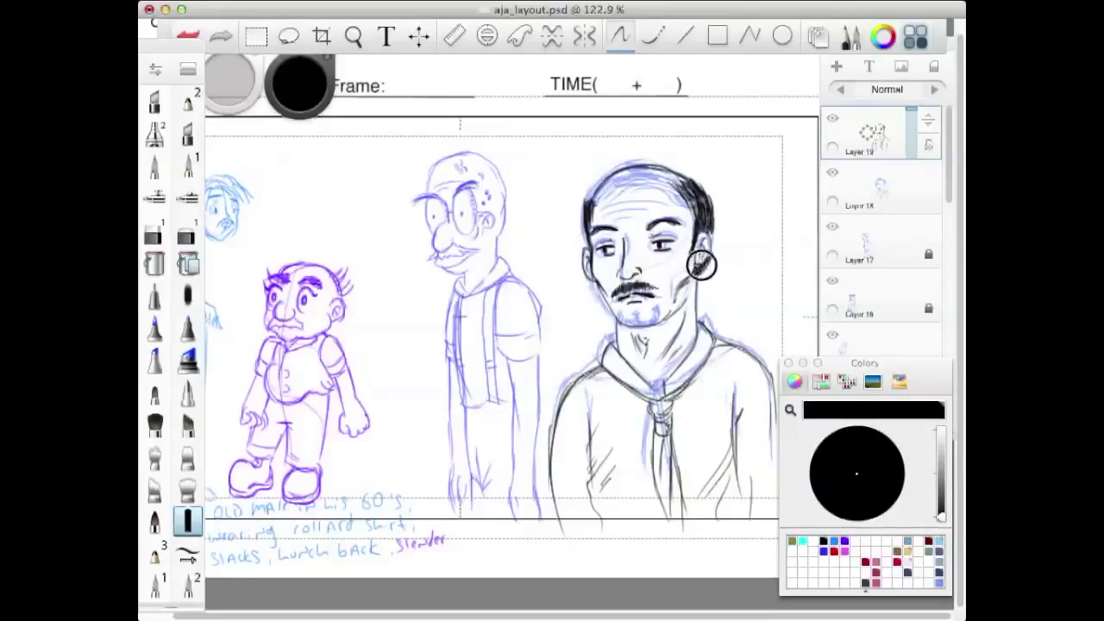
Hide the bust sketch on Layer 18 and add black shading lines to the neck and the sleeve folds.
{"action": "left_click", "coordinate": [832, 172]}
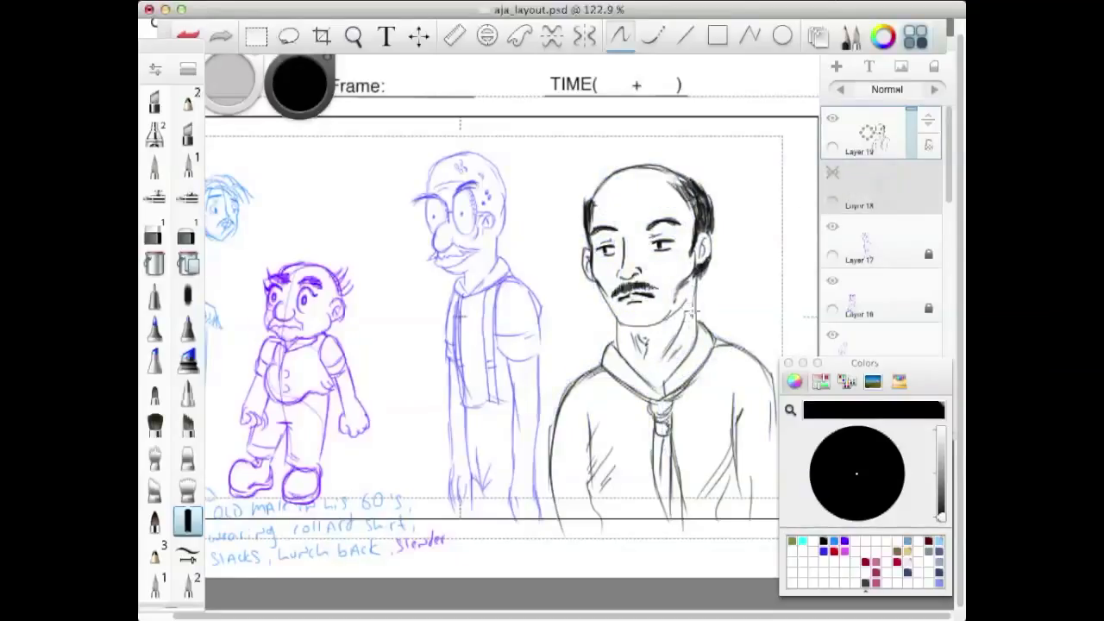
{"action": "left_click_drag", "start_coordinate": [695, 270], "coordinate": [693, 319]}
{"action": "left_click_drag", "start_coordinate": [693, 280], "coordinate": [693, 324]}
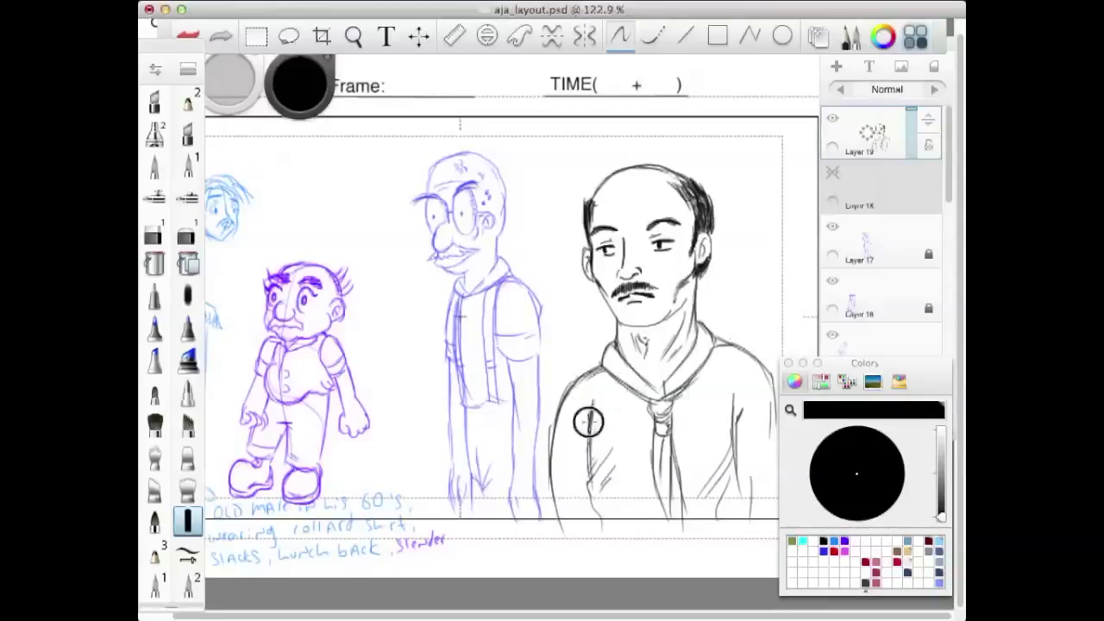
{"action": "mouse_move", "coordinate": [590, 426]}
{"action": "left_mouse_down"}
{"action": "mouse_move", "coordinate": [594, 472]}
{"action": "mouse_move", "coordinate": [553, 526]}
{"action": "left_mouse_up"}
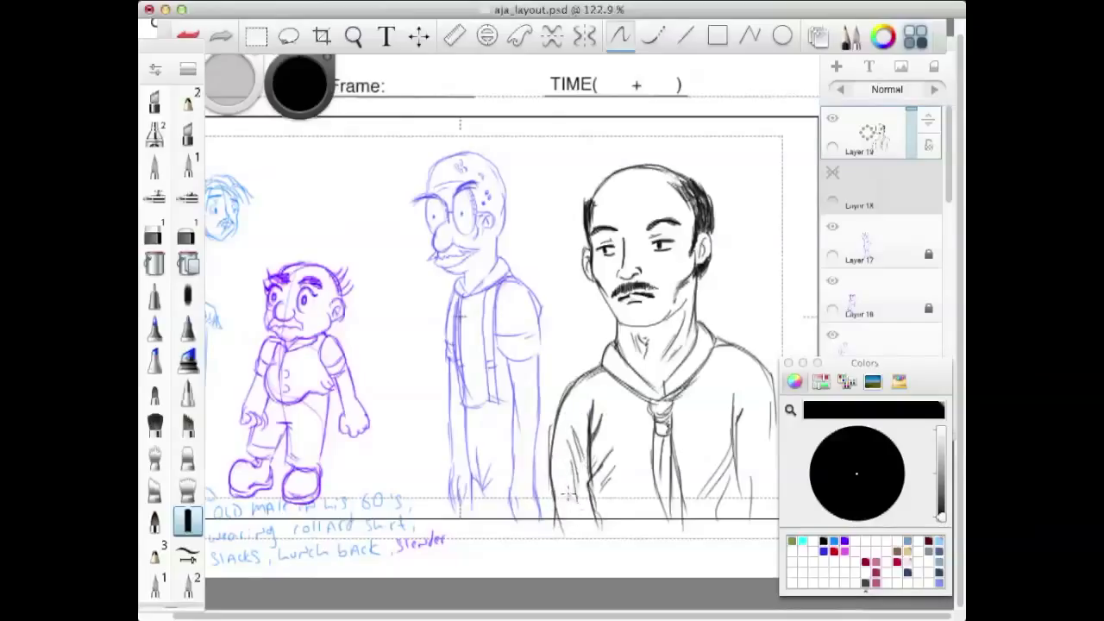
{"action": "left_click_drag", "start_coordinate": [564, 488], "coordinate": [590, 540]}
Show Layer 18 again and move the inked bust on Layer 19 up and to the right, off its sketch.
{"action": "left_click", "coordinate": [354, 36]}
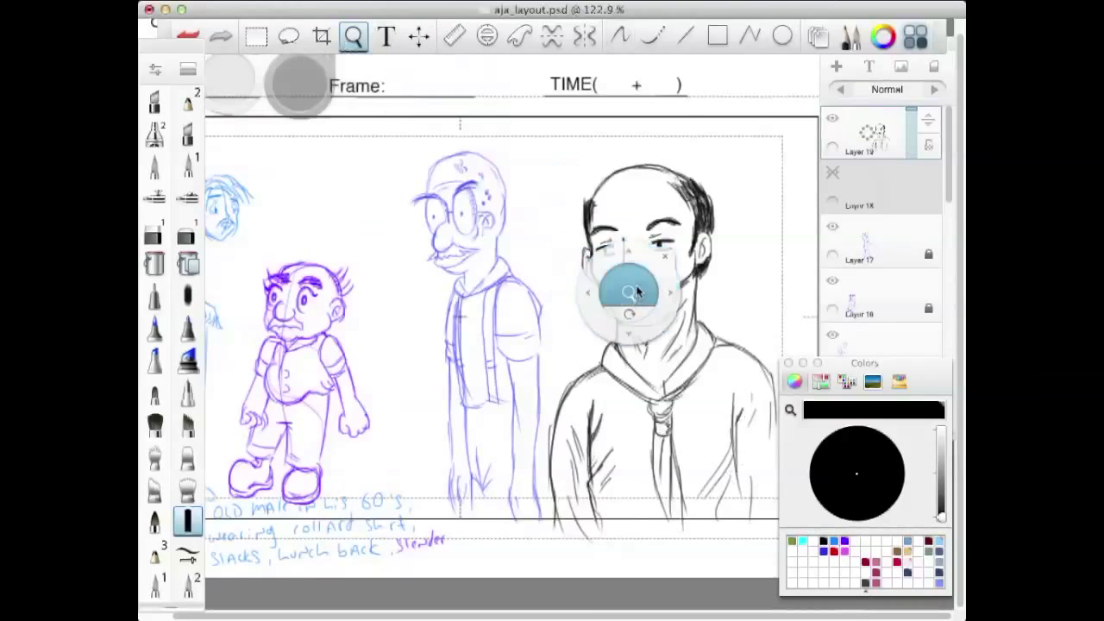
{"action": "mouse_move", "coordinate": [628, 290]}
{"action": "left_mouse_down"}
{"action": "mouse_move", "coordinate": [602, 330]}
{"action": "mouse_move", "coordinate": [623, 310]}
{"action": "left_mouse_up"}
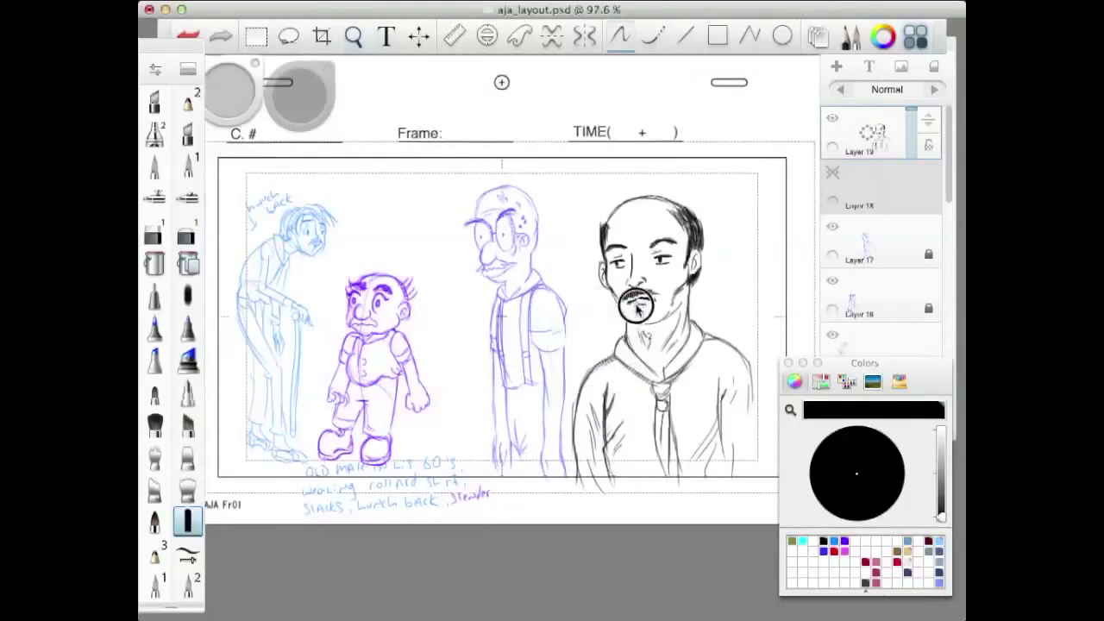
{"action": "left_click", "coordinate": [832, 173]}
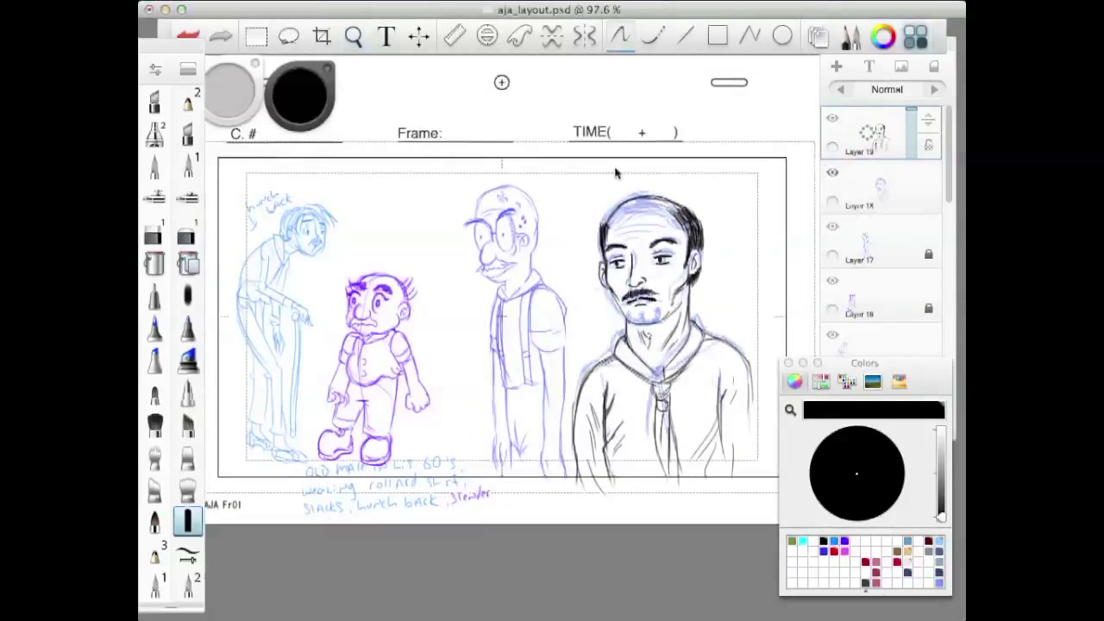
{"action": "left_click", "coordinate": [419, 37]}
{"action": "mouse_move", "coordinate": [639, 391]}
{"action": "left_mouse_down"}
{"action": "mouse_move", "coordinate": [636, 369]}
{"action": "mouse_move", "coordinate": [806, 340]}
{"action": "mouse_move", "coordinate": [514, 373]}
{"action": "mouse_move", "coordinate": [485, 352]}
{"action": "mouse_move", "coordinate": [582, 268]}
{"action": "mouse_move", "coordinate": [796, 239]}
{"action": "mouse_move", "coordinate": [785, 268]}
{"action": "left_mouse_up"}
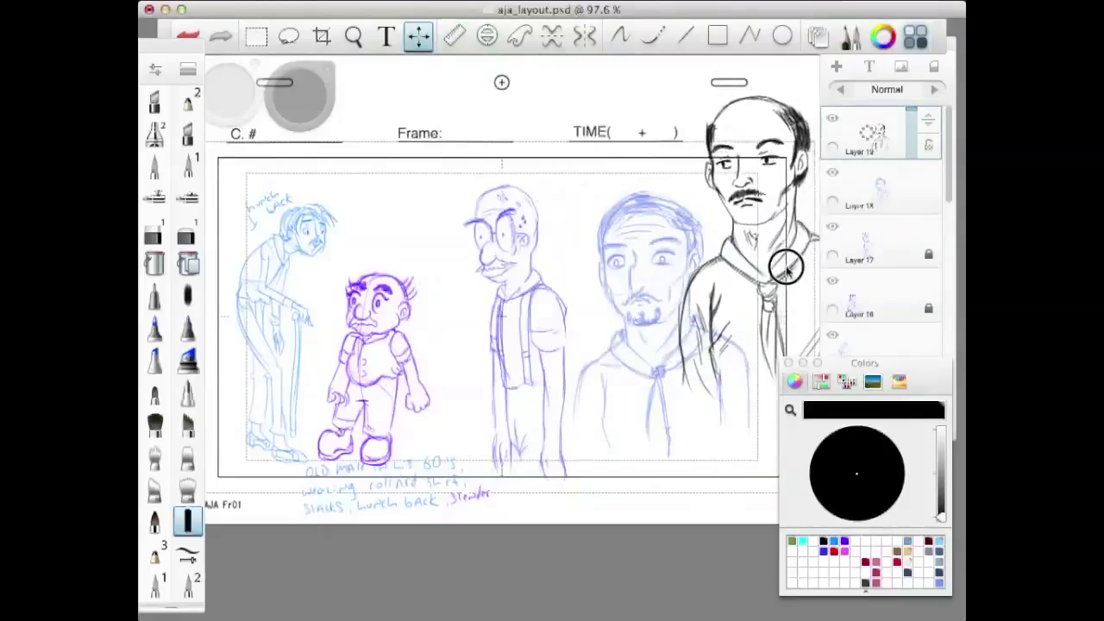
Move the blue bust sketch on Layer 18 left and slightly up, towards the tall man with glasses.
{"action": "left_click", "coordinate": [895, 199]}
{"action": "mouse_move", "coordinate": [722, 297]}
{"action": "left_mouse_down"}
{"action": "mouse_move", "coordinate": [682, 313]}
{"action": "mouse_move", "coordinate": [696, 322]}
{"action": "mouse_move", "coordinate": [693, 252]}
{"action": "mouse_move", "coordinate": [689, 308]}
{"action": "mouse_move", "coordinate": [703, 300]}
{"action": "left_mouse_up"}
{"action": "left_click", "coordinate": [702, 259]}
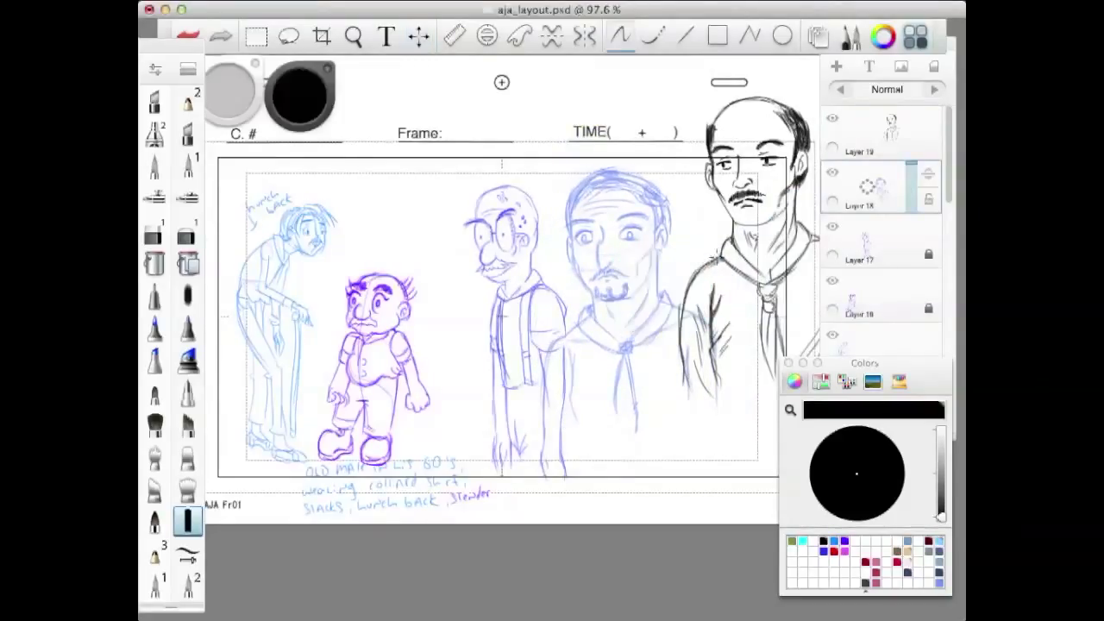
Move the inked bust on Layer 19 down so its head sits level with the blue bust sketch.
{"action": "left_click", "coordinate": [914, 130]}
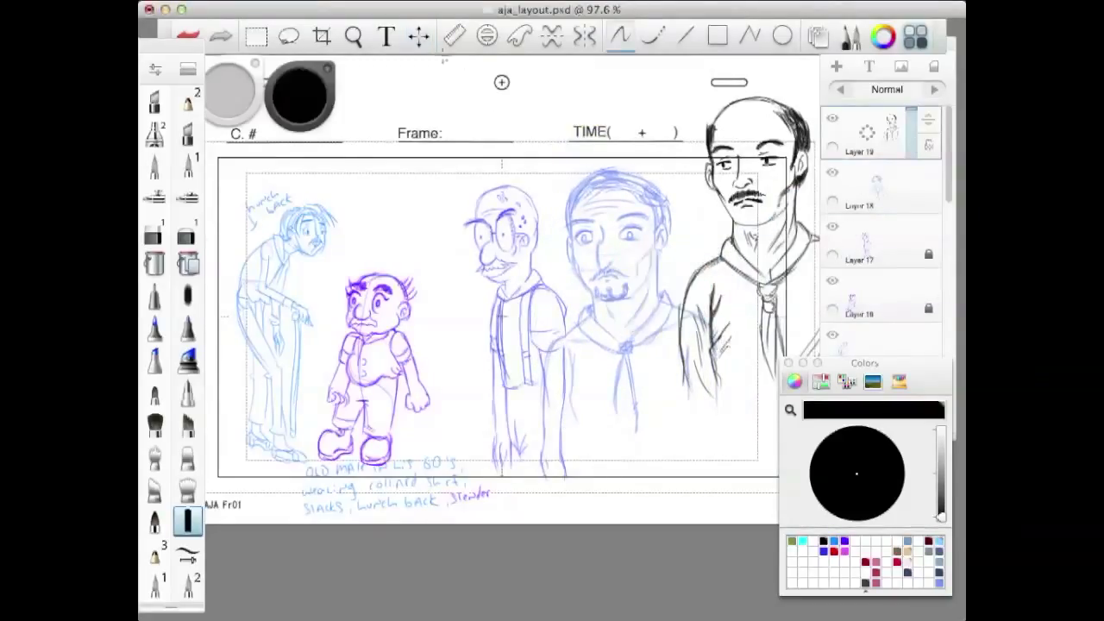
{"action": "left_click", "coordinate": [418, 35]}
{"action": "left_click_drag", "start_coordinate": [799, 329], "coordinate": [783, 396]}
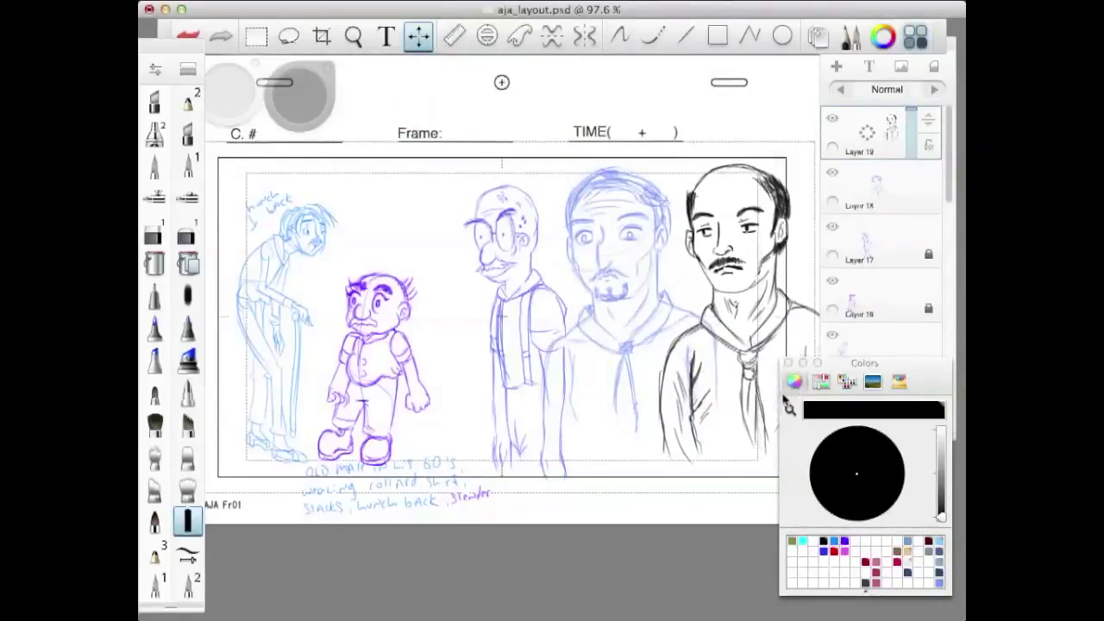
{"action": "left_click", "coordinate": [582, 387]}
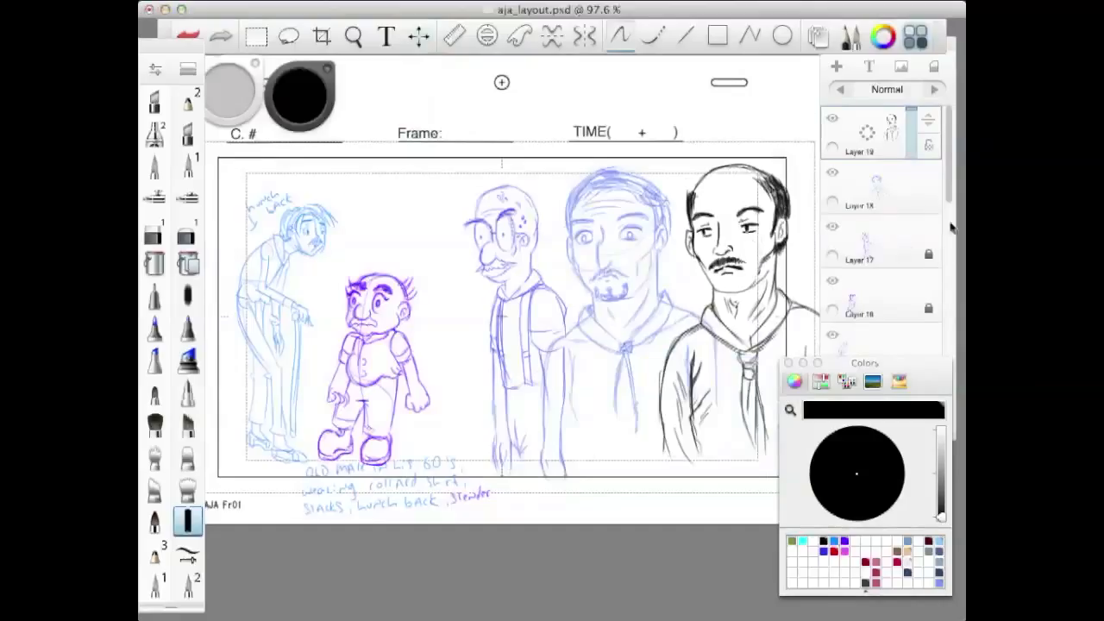
Unlock Layer 16 and move the short purple figure slightly left, closer to the hunched man with the cane.
{"action": "scroll", "coordinate": [943, 195], "scroll_direction": "down", "scroll_amount": 2}
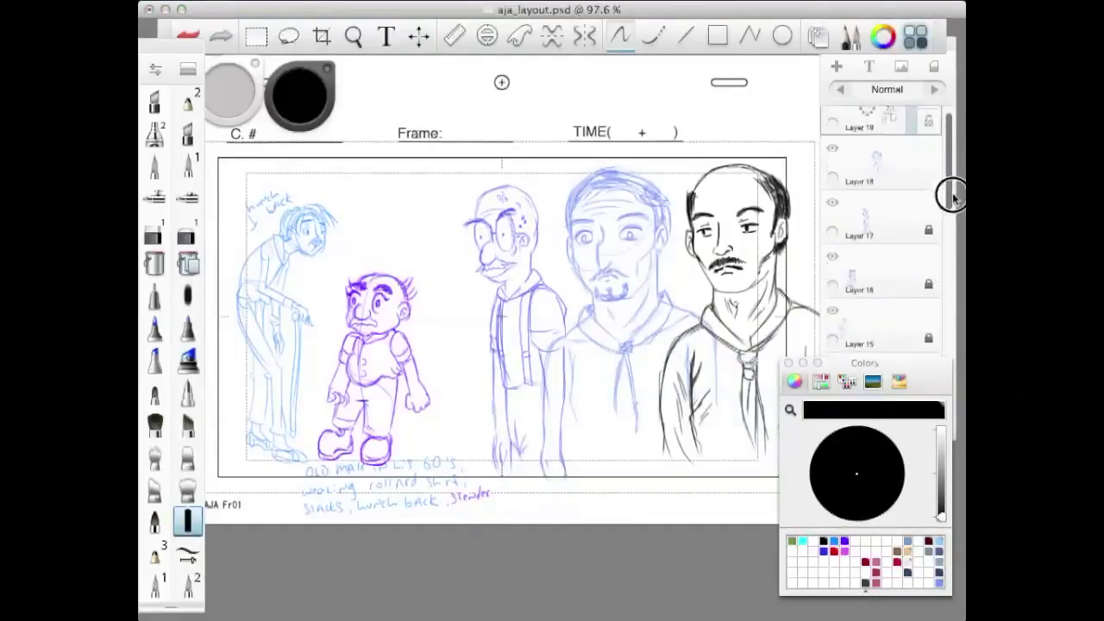
{"action": "left_click", "coordinate": [871, 274]}
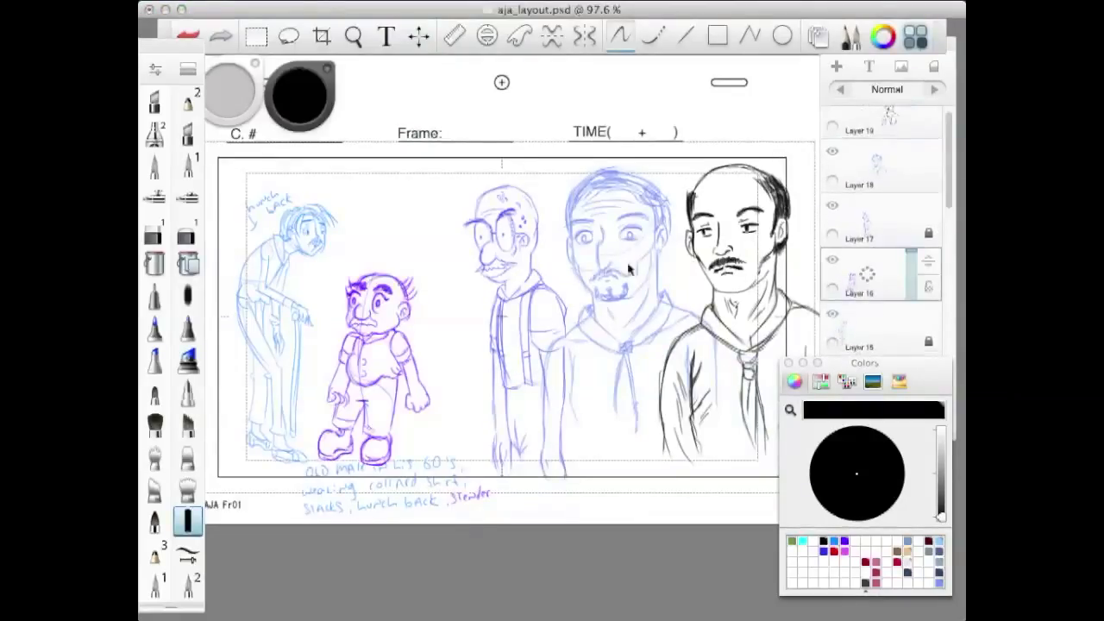
{"action": "left_click", "coordinate": [419, 35]}
{"action": "mouse_move", "coordinate": [561, 366]}
{"action": "left_mouse_down"}
{"action": "mouse_move", "coordinate": [558, 357]}
{"action": "mouse_move", "coordinate": [620, 358]}
{"action": "mouse_move", "coordinate": [554, 354]}
{"action": "left_mouse_up"}
{"action": "left_click", "coordinate": [544, 323]}
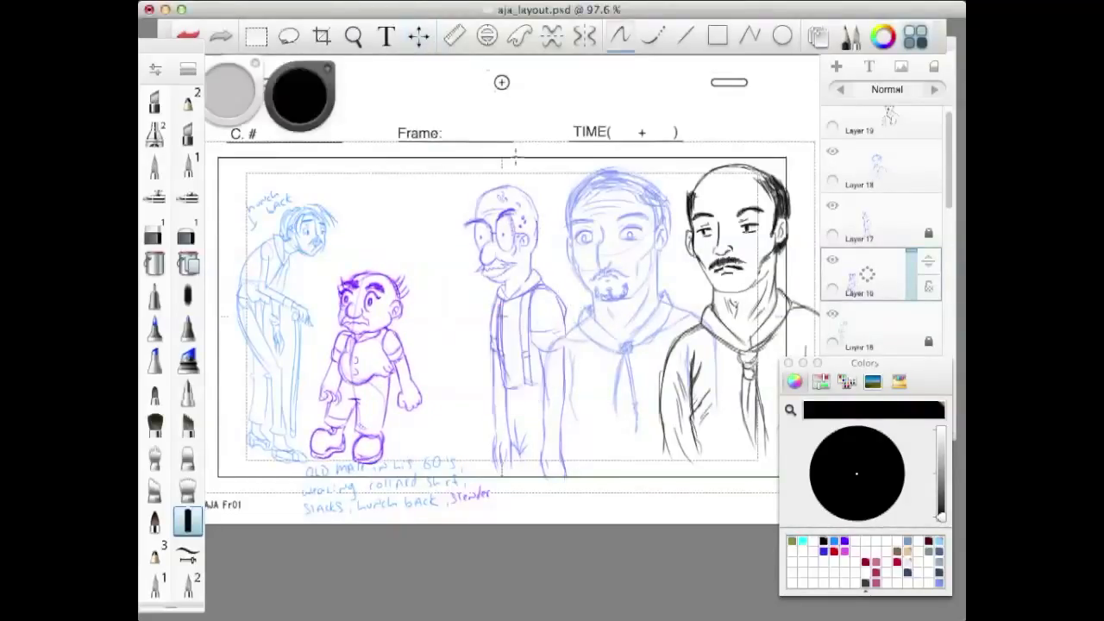
Unlock Layer 17 and move the tall man with glasses left, next to the short purple figure.
{"action": "left_click", "coordinate": [420, 37]}
{"action": "left_click", "coordinate": [897, 169]}
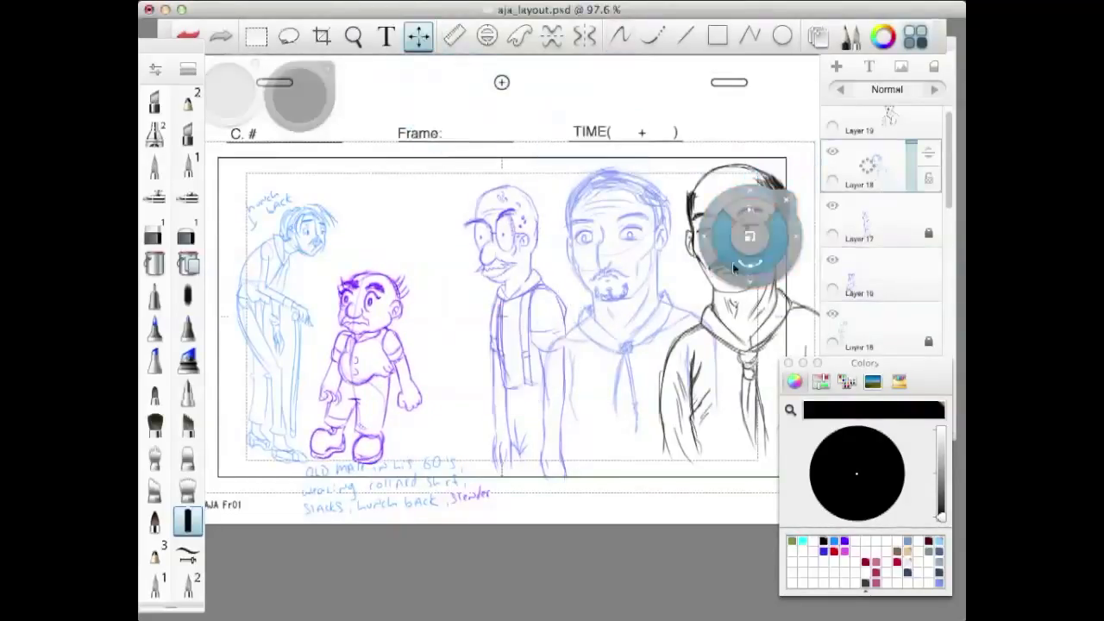
{"action": "left_click_drag", "start_coordinate": [874, 216], "coordinate": [814, 276]}
{"action": "mouse_move", "coordinate": [733, 289]}
{"action": "left_mouse_down"}
{"action": "mouse_move", "coordinate": [665, 290]}
{"action": "mouse_move", "coordinate": [674, 283]}
{"action": "left_mouse_up"}
{"action": "left_click", "coordinate": [670, 241]}
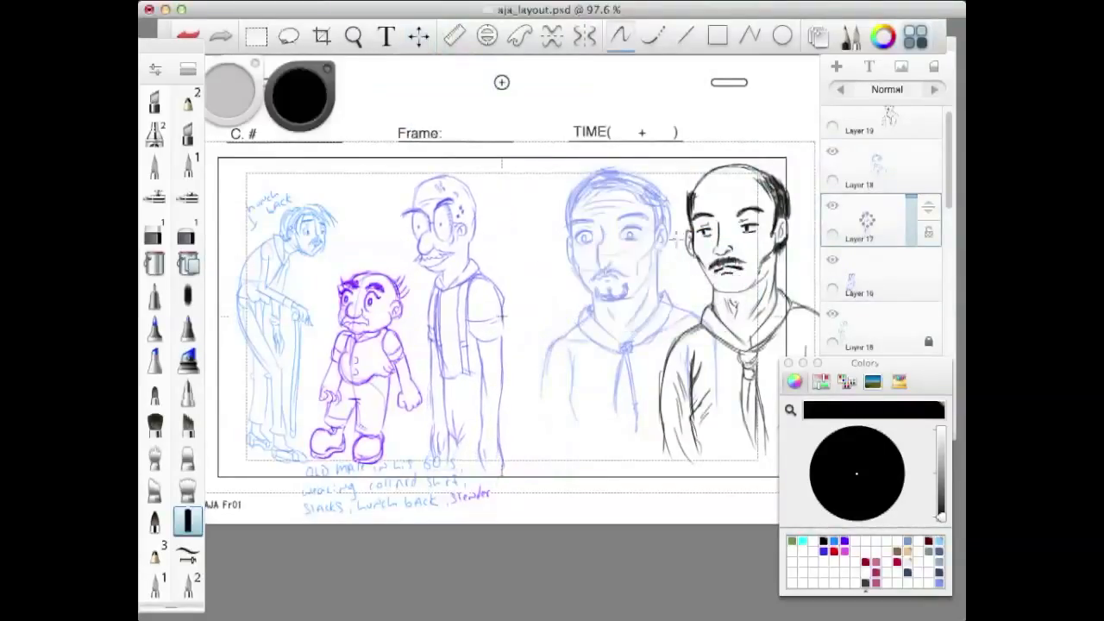
Move the blue bust sketch on Layer 18 left and slightly down, beside the tall man with glasses.
{"action": "left_click", "coordinate": [898, 164]}
{"action": "left_click", "coordinate": [418, 37]}
{"action": "left_click_drag", "start_coordinate": [657, 334], "coordinate": [603, 345]}
{"action": "left_click", "coordinate": [608, 309]}
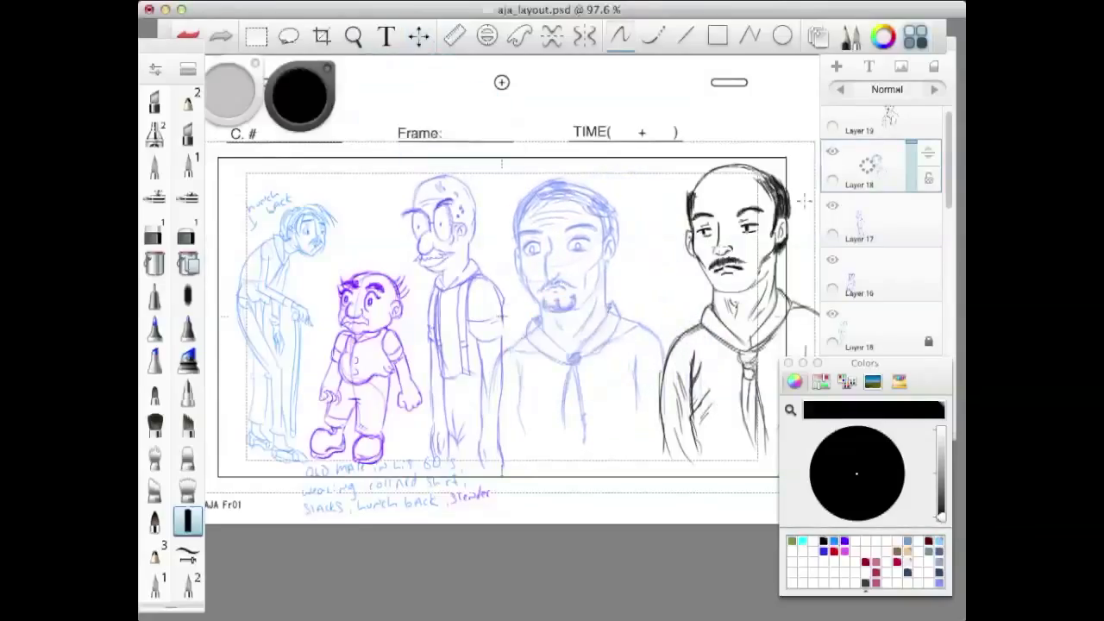
Move the inked bust on Layer 19 left and slightly down, next to the blue bust and within the frame.
{"action": "left_click", "coordinate": [898, 126]}
{"action": "left_click", "coordinate": [418, 37]}
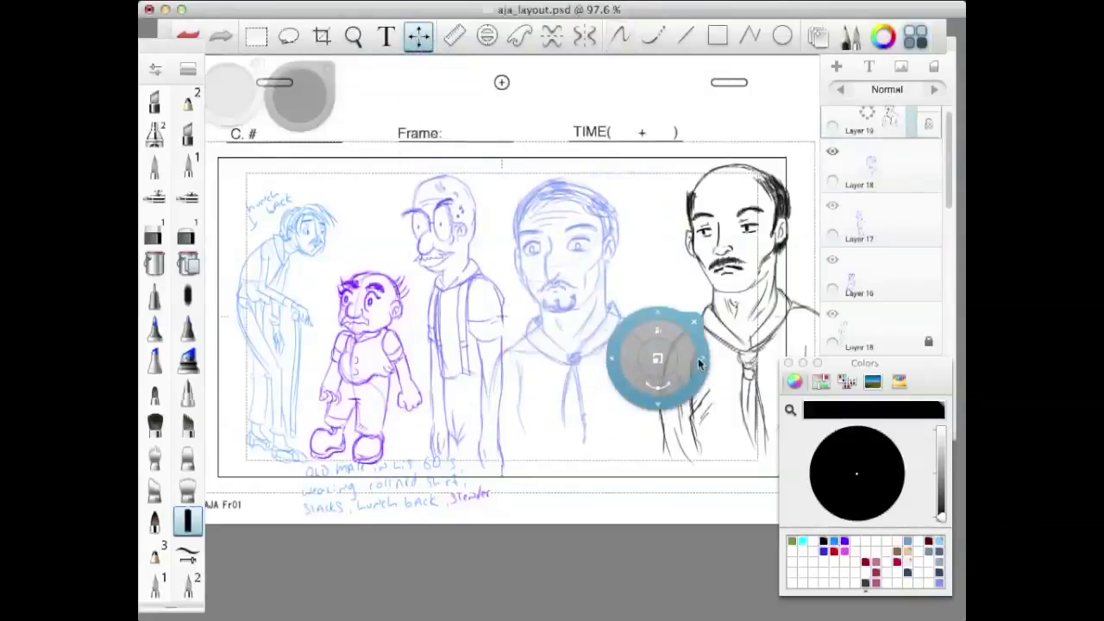
{"action": "left_click_drag", "start_coordinate": [699, 364], "coordinate": [665, 368]}
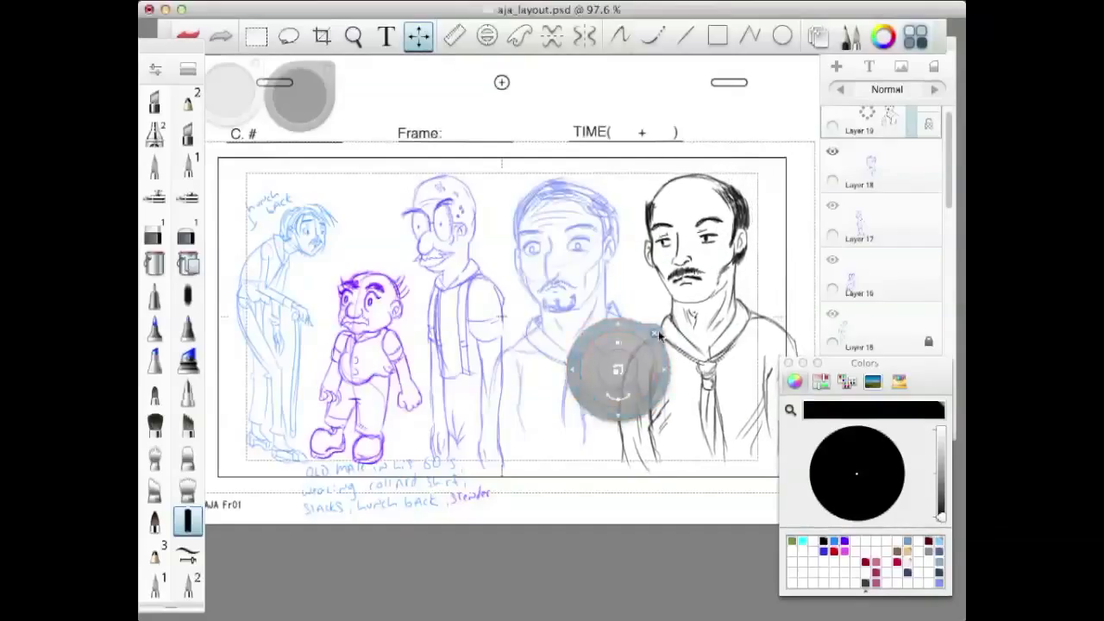
{"action": "left_click", "coordinate": [661, 333]}
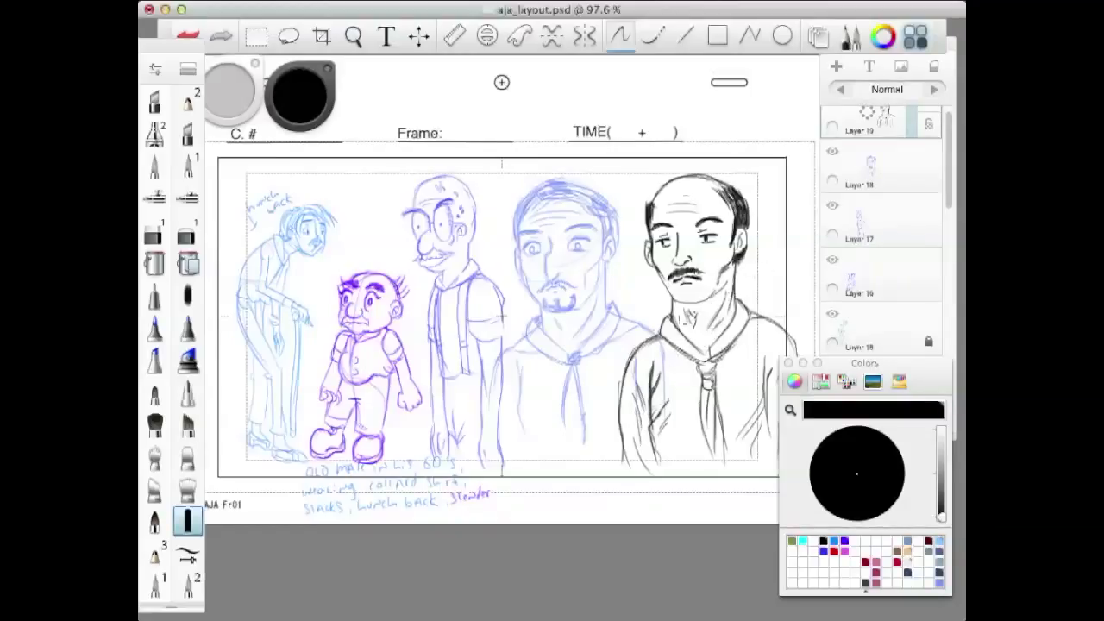
On a new top layer, cross out the hunched man with the cane and the tall man with glasses in red.
{"action": "left_click", "coordinate": [834, 551]}
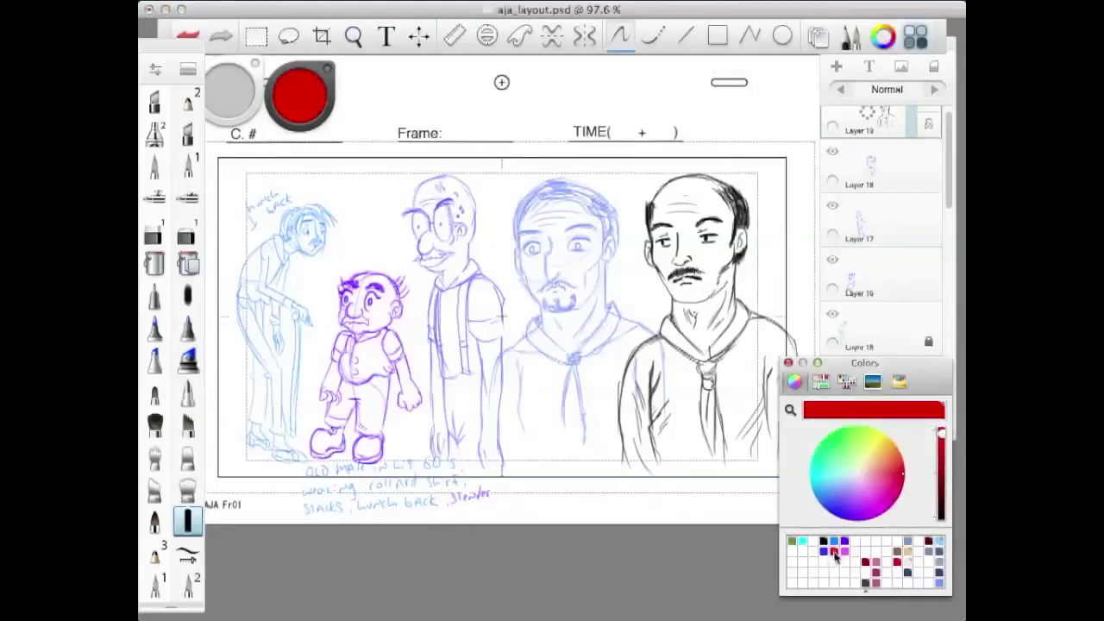
{"action": "left_click_drag", "start_coordinate": [947, 157], "coordinate": [948, 117]}
{"action": "left_click_drag", "start_coordinate": [869, 129], "coordinate": [873, 88]}
{"action": "left_click_drag", "start_coordinate": [265, 211], "coordinate": [319, 318]}
{"action": "left_click_drag", "start_coordinate": [330, 182], "coordinate": [222, 424]}
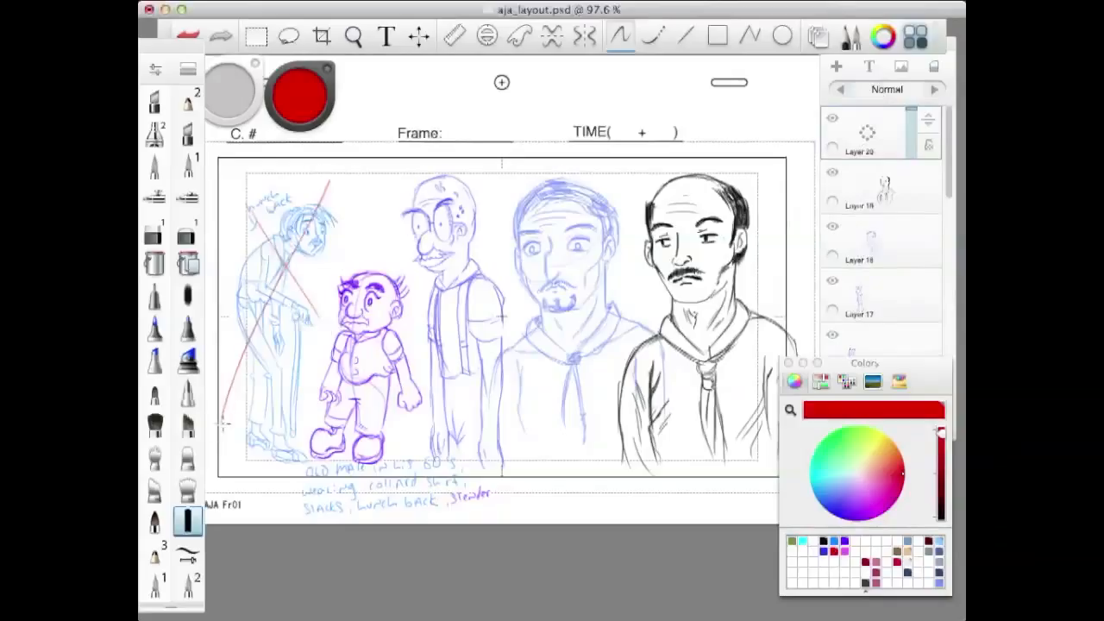
{"action": "left_click_drag", "start_coordinate": [398, 195], "coordinate": [451, 286]}
{"action": "left_click_drag", "start_coordinate": [474, 153], "coordinate": [416, 386]}
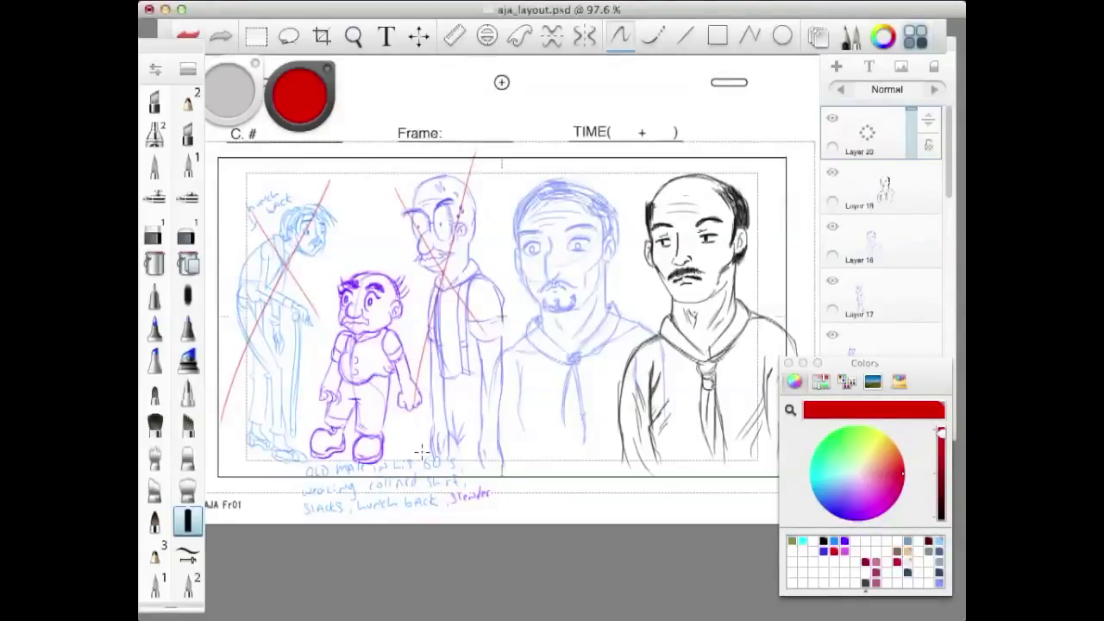
Number the short figure 1, the blue bust 2 and the inked bust 3 in red, circle the inked bust's head and underline the 2.
{"action": "left_click_drag", "start_coordinate": [351, 239], "coordinate": [354, 250]}
{"action": "left_click_drag", "start_coordinate": [538, 163], "coordinate": [550, 172]}
{"action": "left_click_drag", "start_coordinate": [671, 160], "coordinate": [673, 173]}
{"action": "mouse_move", "coordinate": [696, 167]}
{"action": "left_mouse_down"}
{"action": "mouse_move", "coordinate": [801, 231]}
{"action": "mouse_move", "coordinate": [690, 162]}
{"action": "left_mouse_up"}
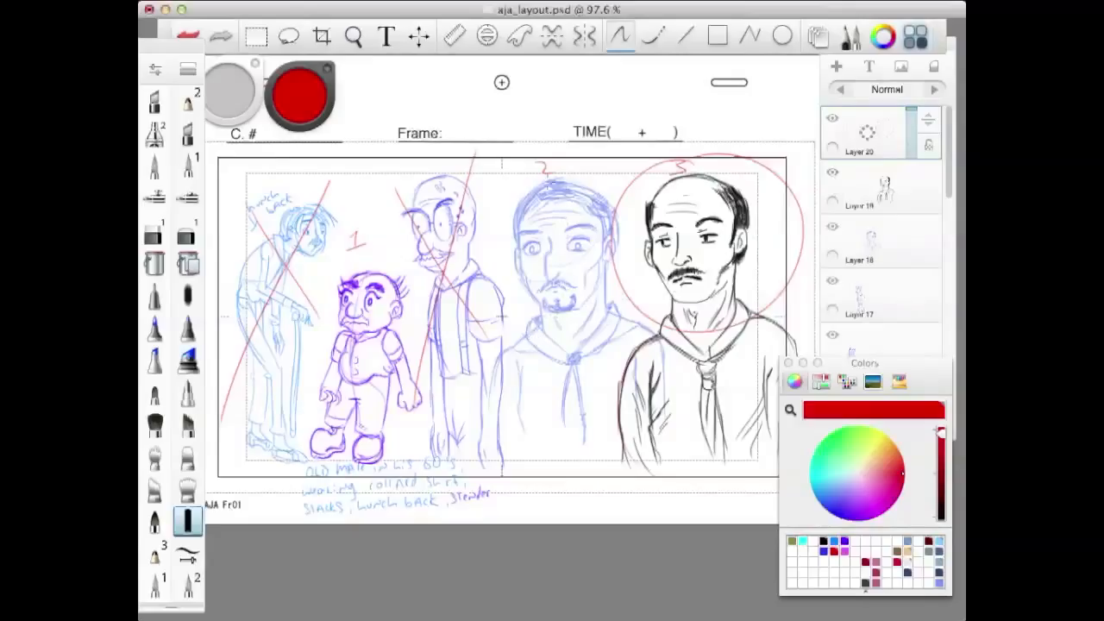
{"action": "left_click_drag", "start_coordinate": [530, 188], "coordinate": [565, 184]}
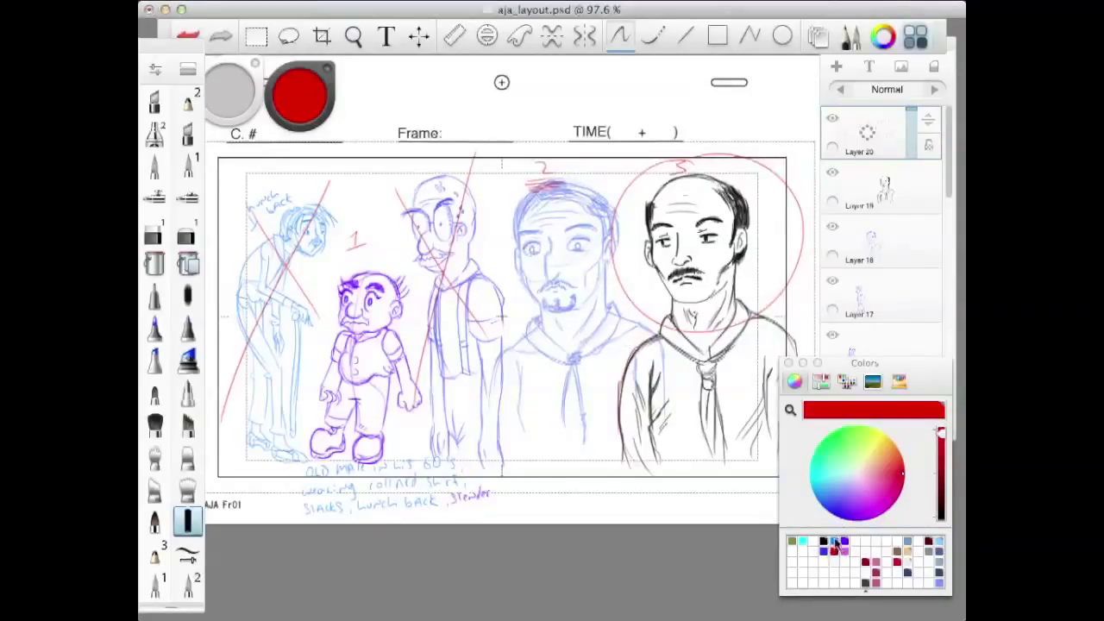
Circle the number 1 above the short figure in blue-violet, and hide the markup on Layer 20.
{"action": "left_click", "coordinate": [309, 114]}
{"action": "left_click", "coordinate": [302, 156]}
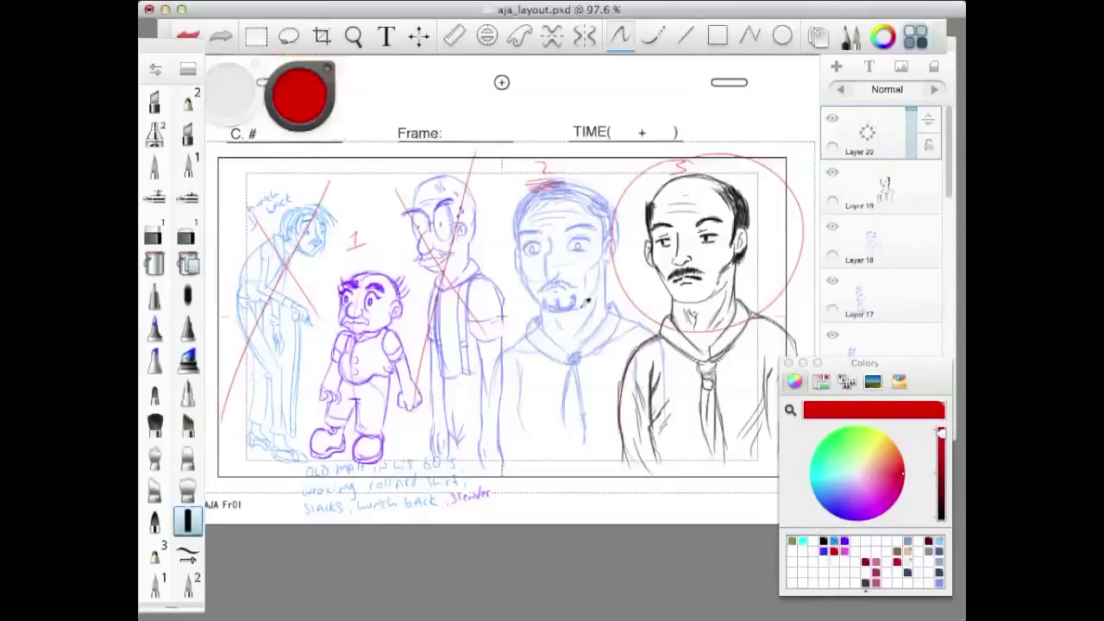
{"action": "left_click", "coordinate": [562, 300]}
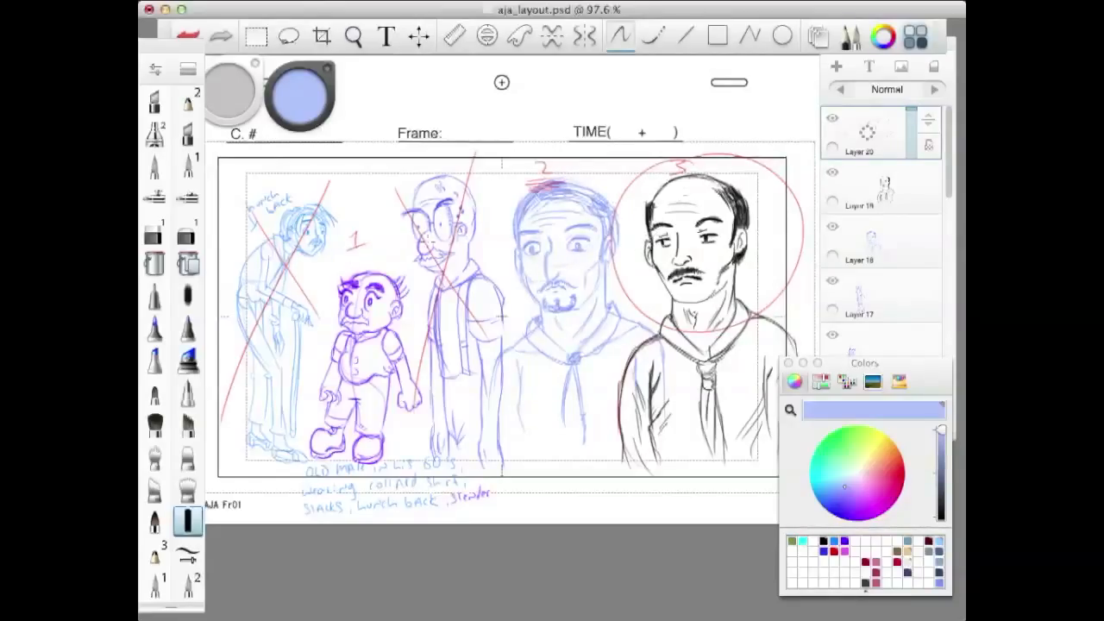
{"action": "left_click", "coordinate": [844, 544]}
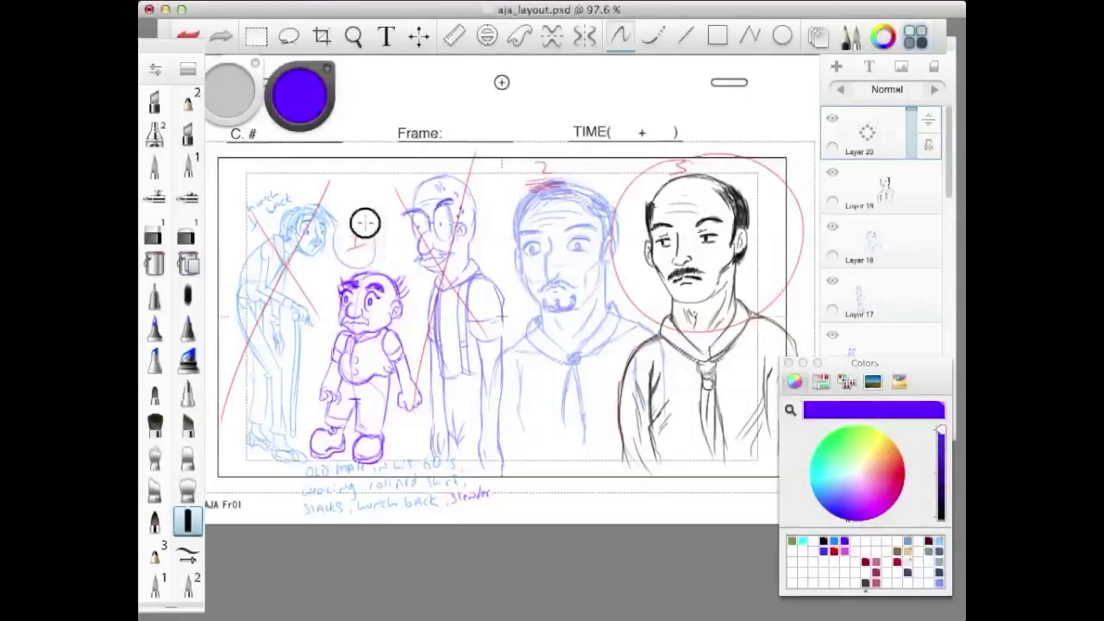
{"action": "left_click_drag", "start_coordinate": [364, 224], "coordinate": [361, 221]}
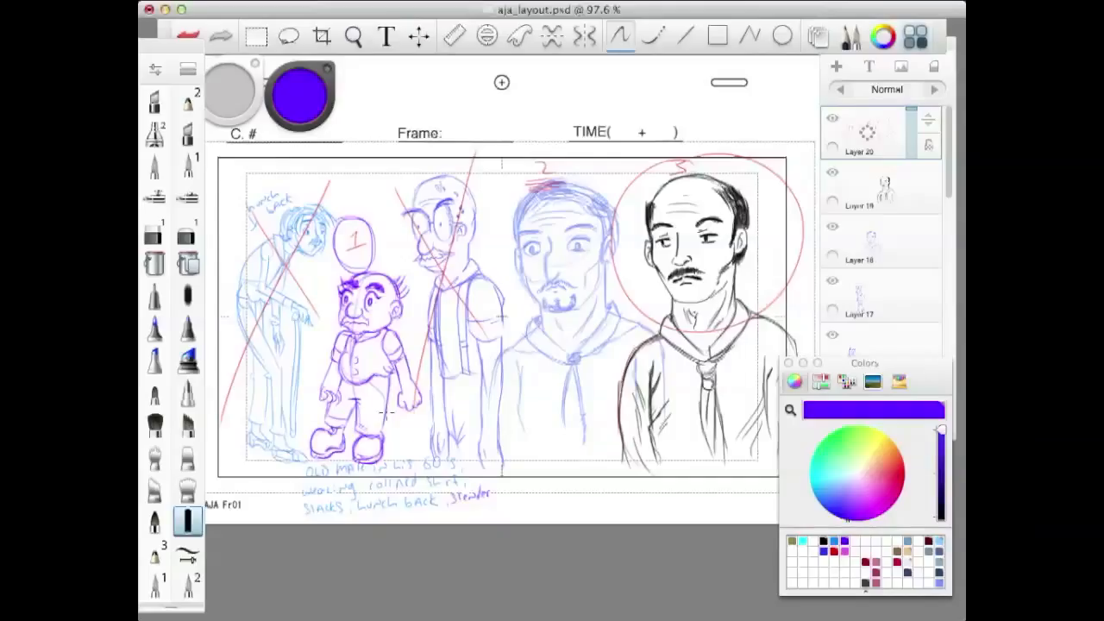
{"action": "left_click", "coordinate": [833, 119]}
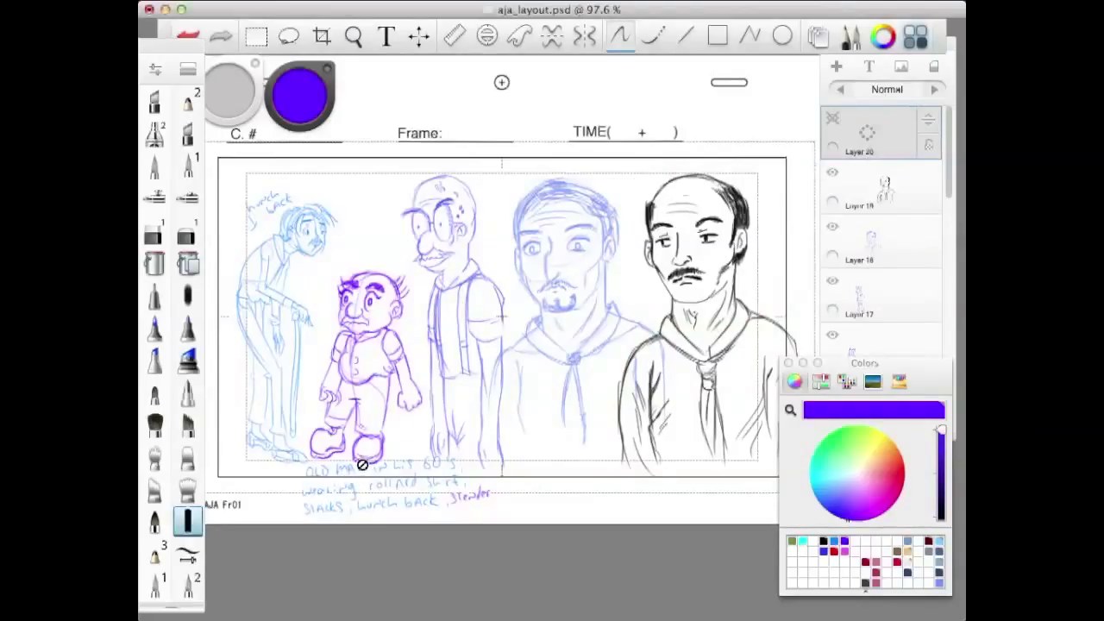
On a new layer above Layer 19, circle the handwritten character description in blue-violet and bracket its start and end.
{"action": "left_click_drag", "start_coordinate": [866, 187], "coordinate": [873, 141]}
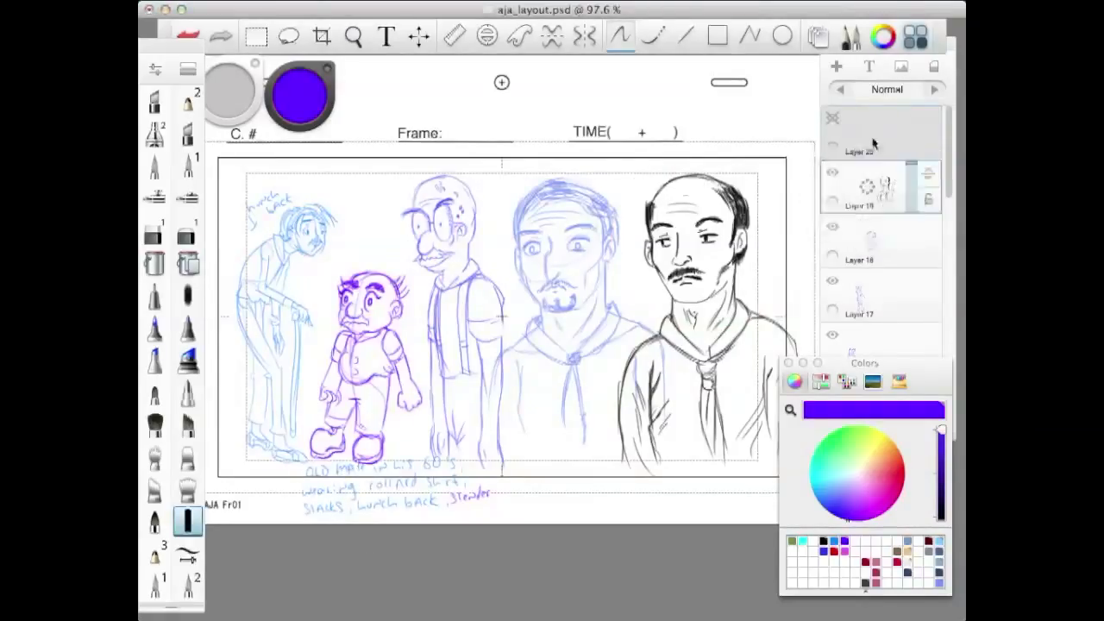
{"action": "mouse_move", "coordinate": [308, 436]}
{"action": "left_mouse_down"}
{"action": "mouse_move", "coordinate": [508, 520]}
{"action": "mouse_move", "coordinate": [327, 418]}
{"action": "left_mouse_up"}
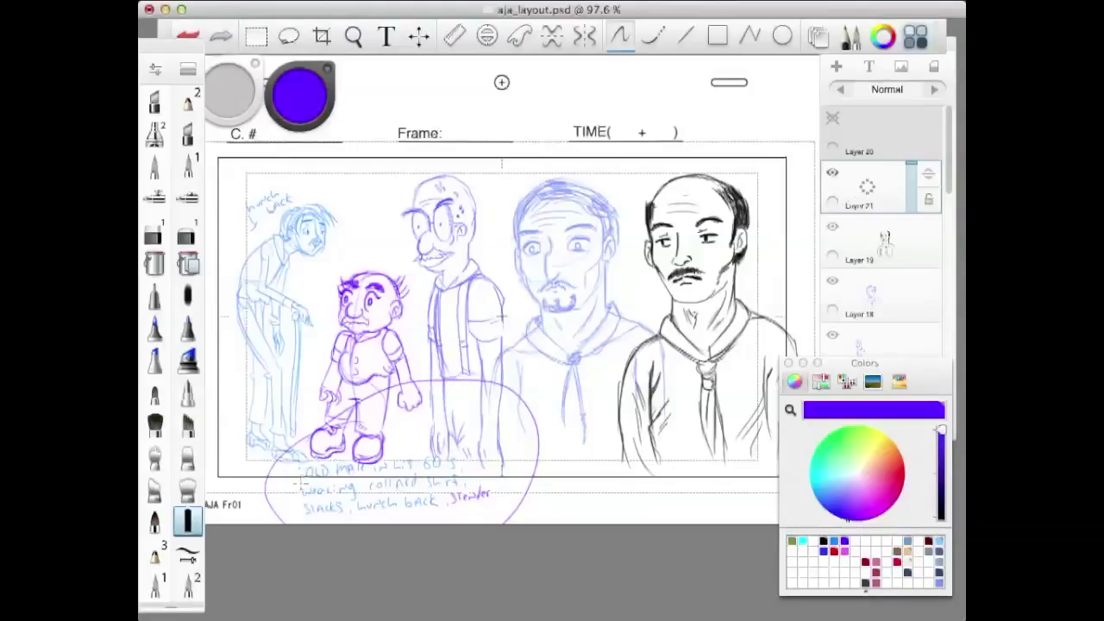
{"action": "key", "text": "super+z"}
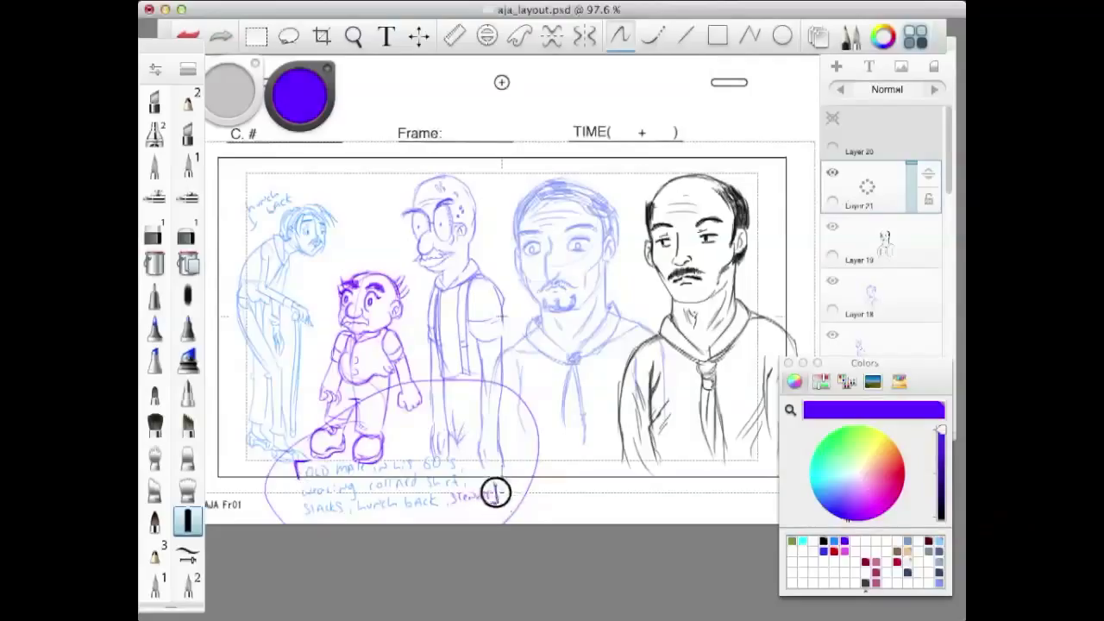
{"action": "left_click_drag", "start_coordinate": [499, 485], "coordinate": [488, 500]}
{"action": "left_click_drag", "start_coordinate": [412, 495], "coordinate": [417, 507]}
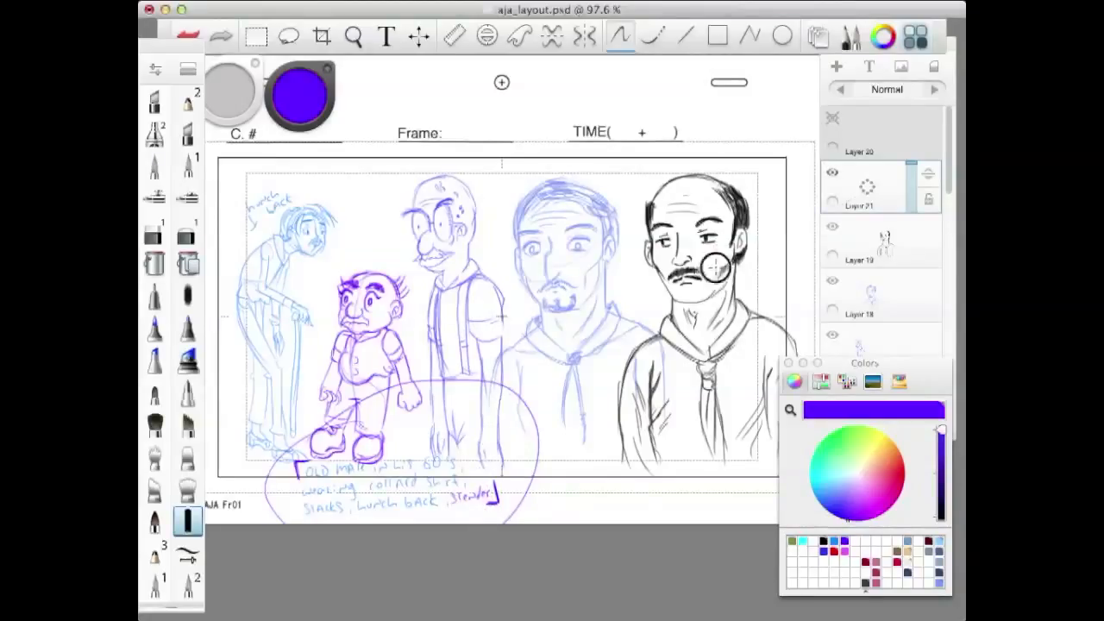
Mark the inked bust's cheek and the underside of the chin in blue-violet, undo the last stroke, and hide Layer 21.
{"action": "mouse_move", "coordinate": [716, 274]}
{"action": "left_mouse_down"}
{"action": "mouse_move", "coordinate": [726, 276]}
{"action": "mouse_move", "coordinate": [678, 305]}
{"action": "mouse_move", "coordinate": [701, 302]}
{"action": "left_mouse_up"}
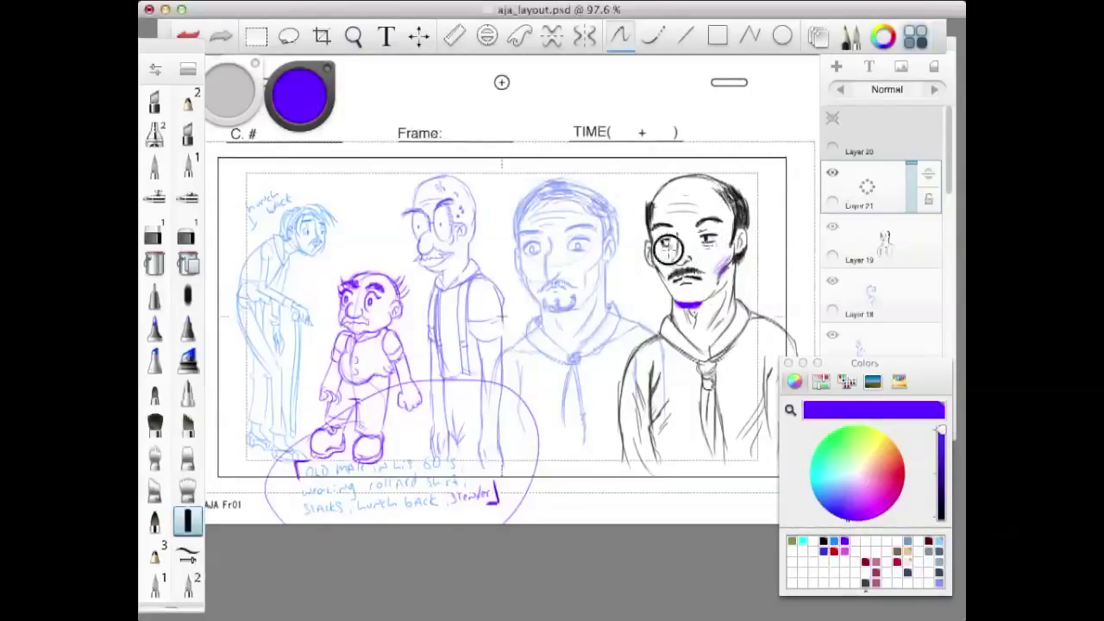
{"action": "key", "text": "super+z"}
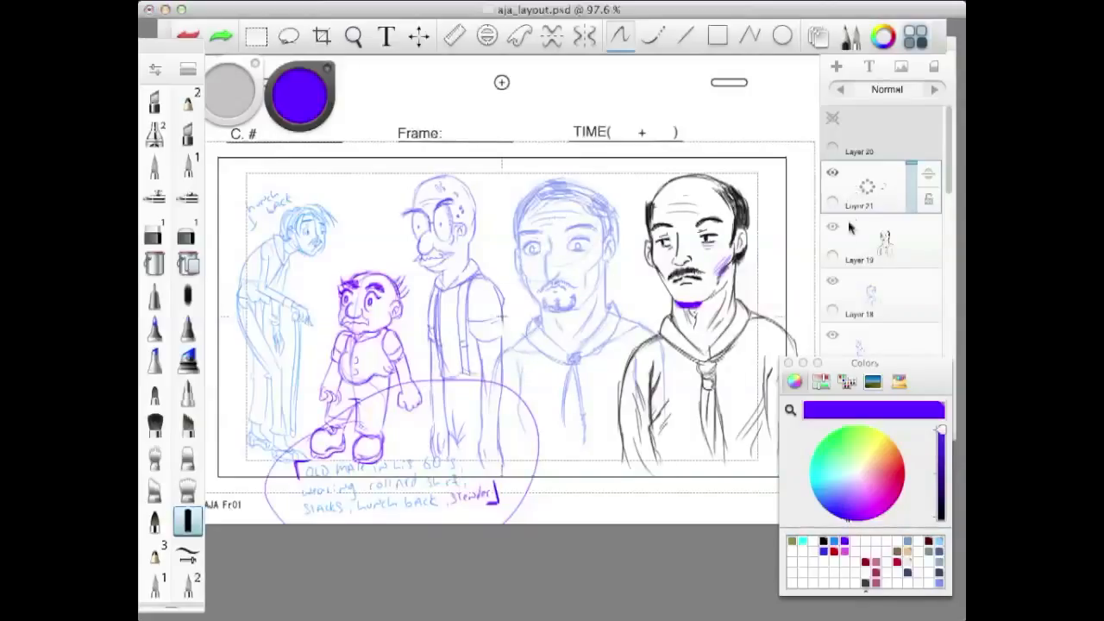
{"action": "left_click", "coordinate": [832, 172]}
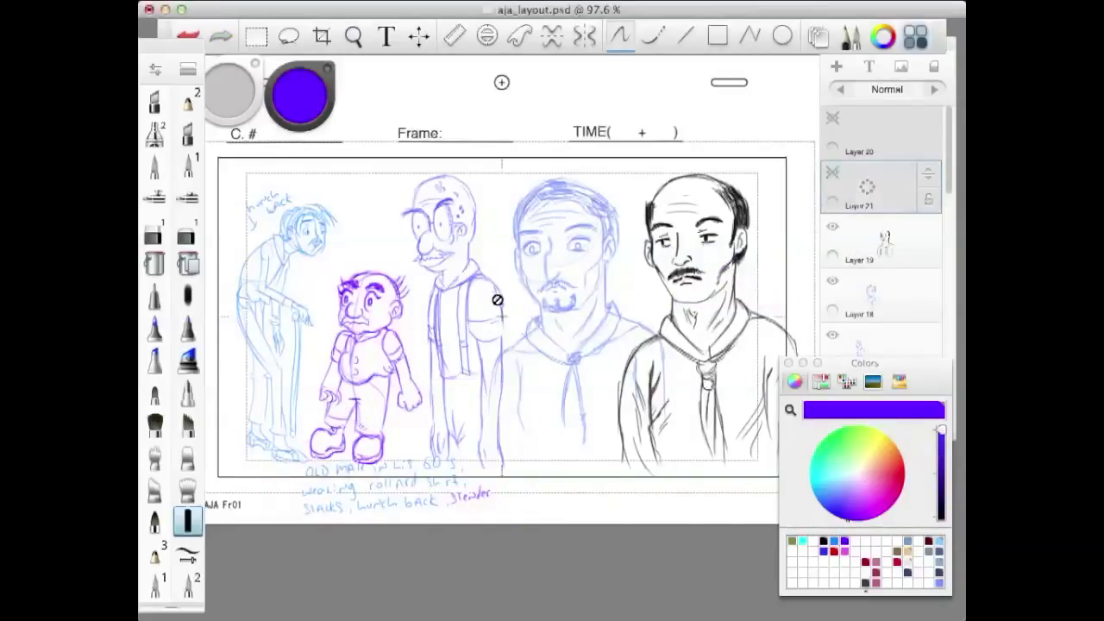